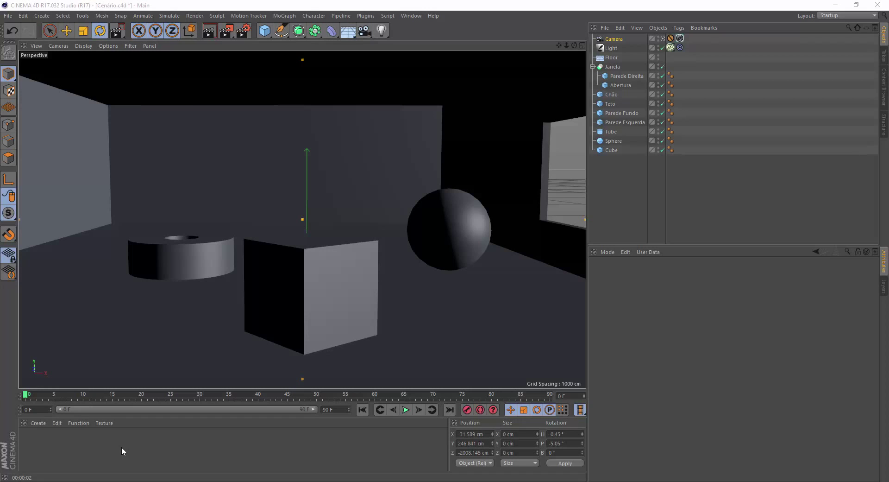
# Create a VRayAdvancedMaterial and open it for editing
pyautogui.click(41, 423)
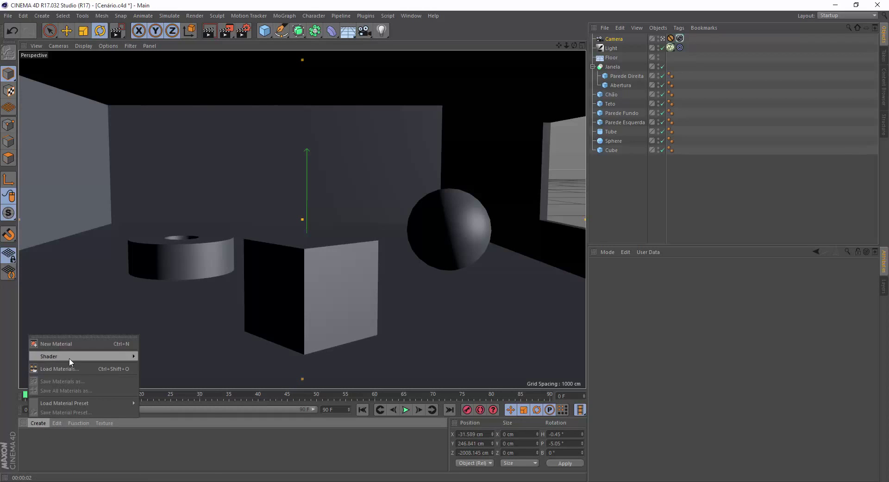
pyautogui.moveTo(71, 356)
pyautogui.moveTo(174, 345)
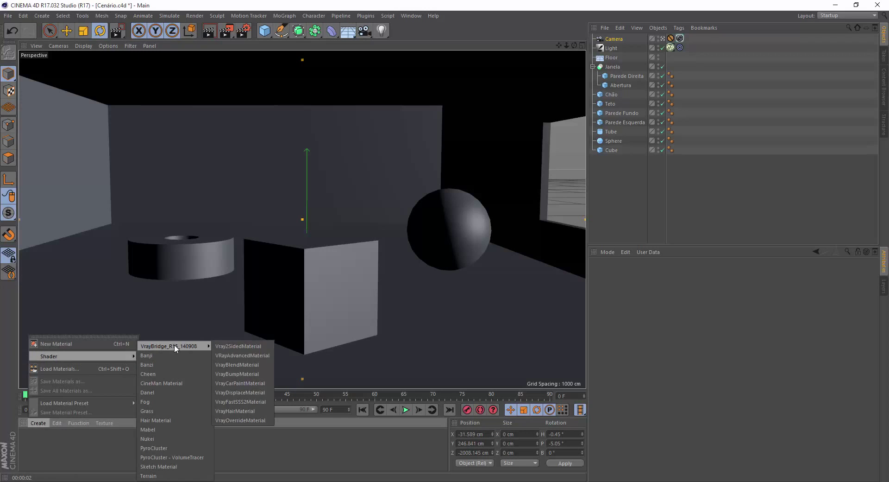
pyautogui.click(246, 354)
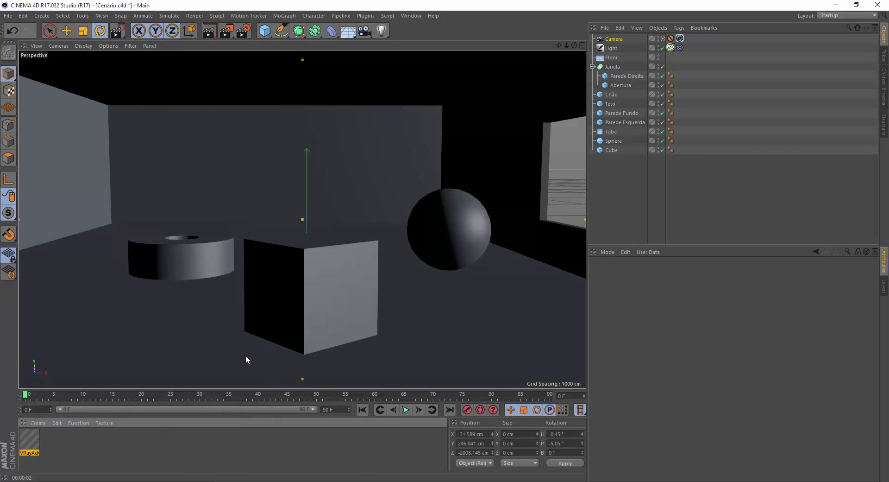
pyautogui.doubleClick(29, 441)
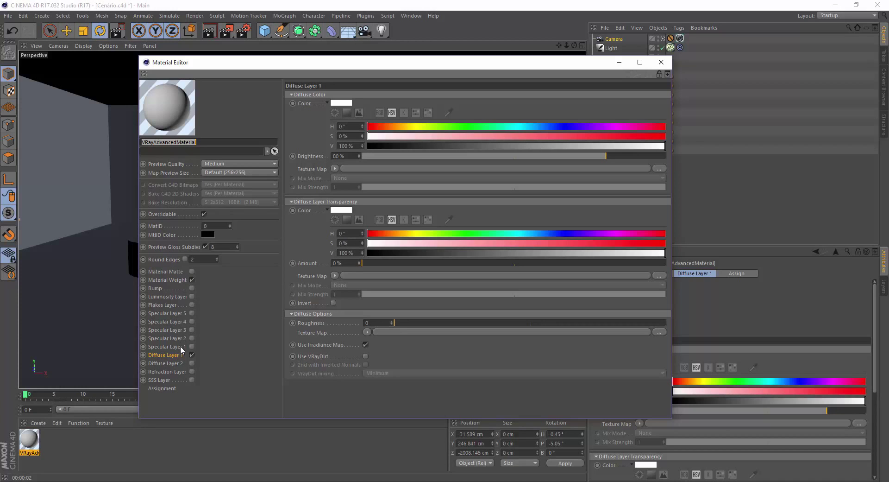
pyautogui.click(177, 321)
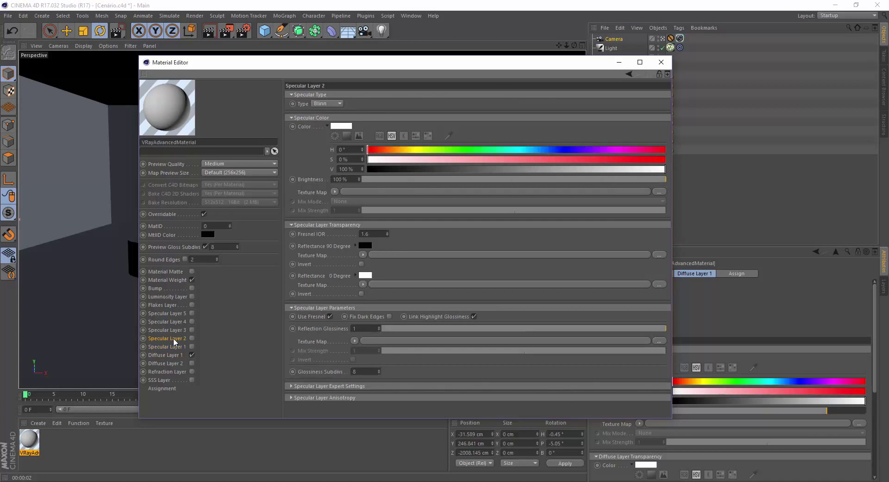
pyautogui.click(180, 314)
pyautogui.click(175, 355)
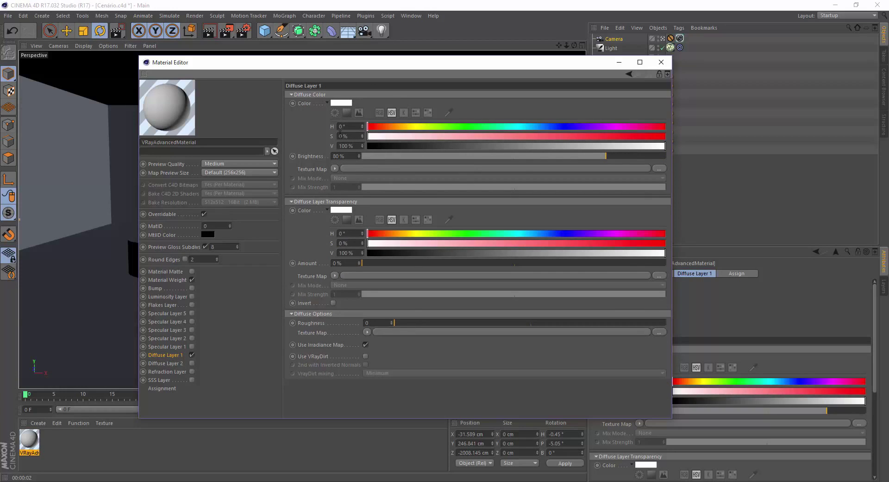
pyautogui.click(171, 363)
# Load good-logos-1.jpg as the diffuse colour texture map in Diffuse Layer 1 of the material
pyautogui.click(170, 354)
pyautogui.click(335, 168)
pyautogui.click(351, 187)
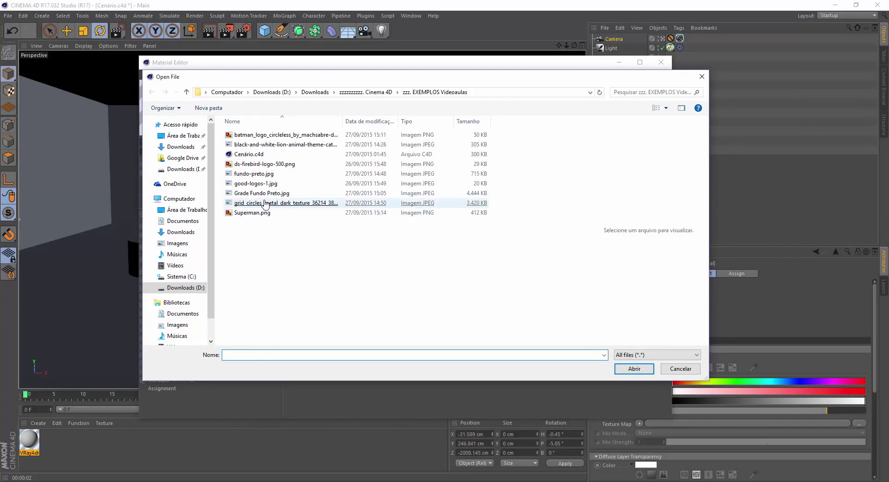
pyautogui.doubleClick(256, 183)
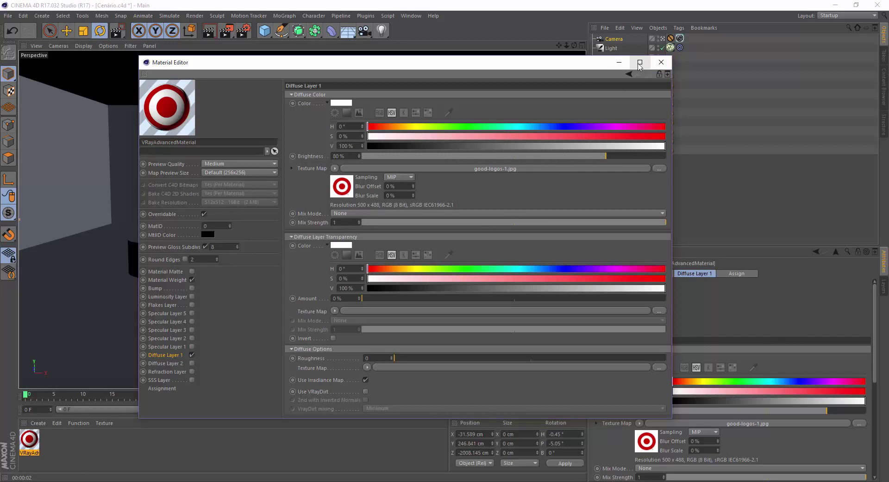
# Close the material editor, apply the logo material to the cube and render the region around it
pyautogui.click(661, 62)
pyautogui.moveTo(37, 436); pyautogui.dragTo(318, 295)
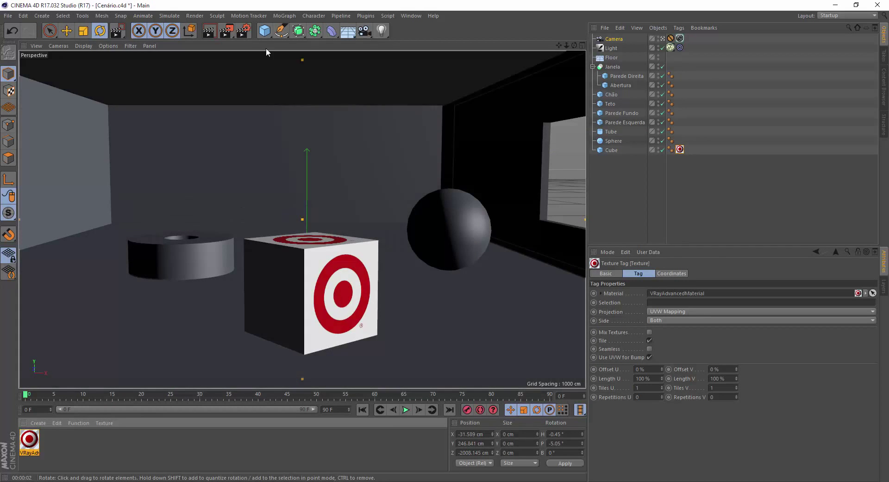
pyautogui.click(226, 31)
pyautogui.click(259, 60)
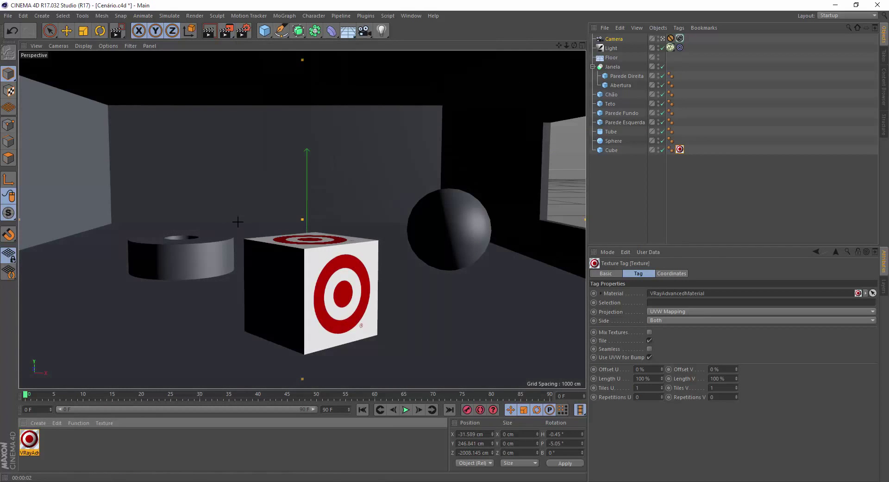
pyautogui.moveTo(235, 219); pyautogui.dragTo(417, 362)
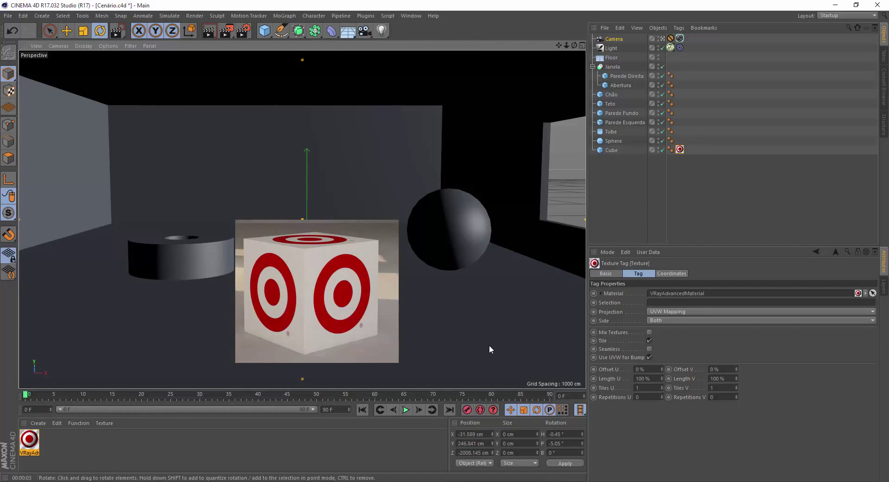
# Copy the good-logos-1.jpg texture from Diffuse Layer 1 into the Material Weight colour map and briefly try inverting it
pyautogui.doubleClick(30, 440)
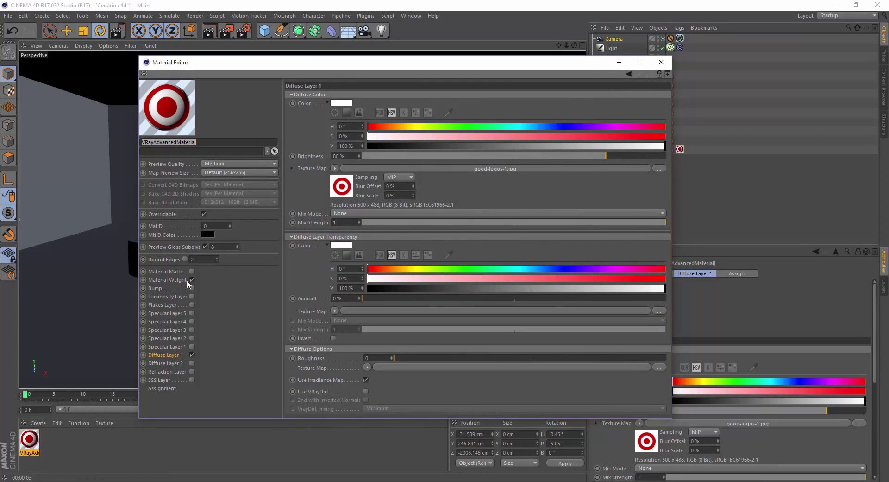
pyautogui.click(175, 280)
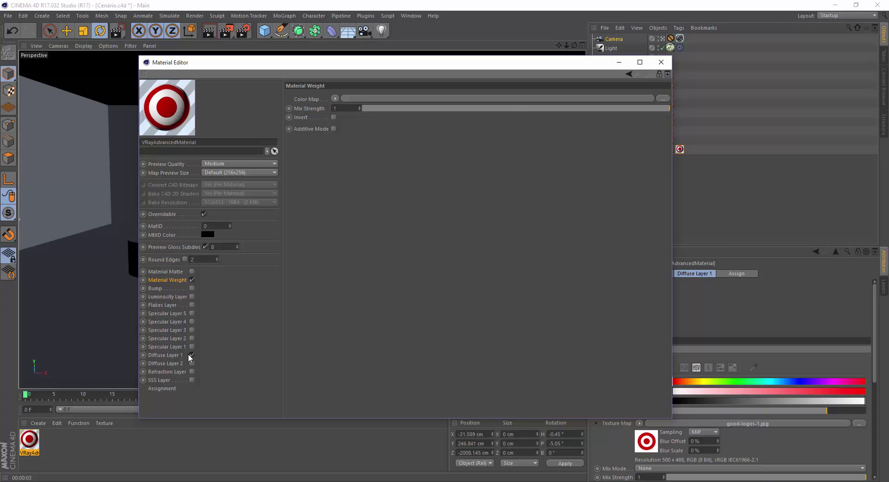
pyautogui.click(171, 354)
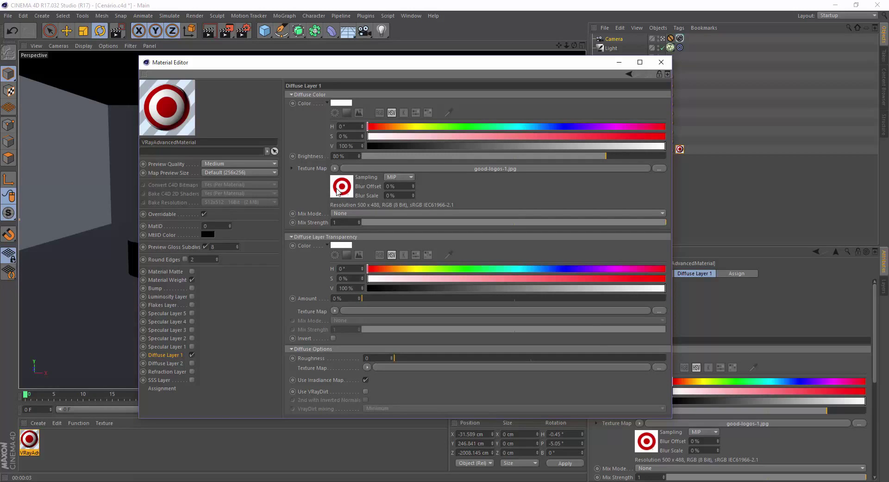
pyautogui.click(180, 280)
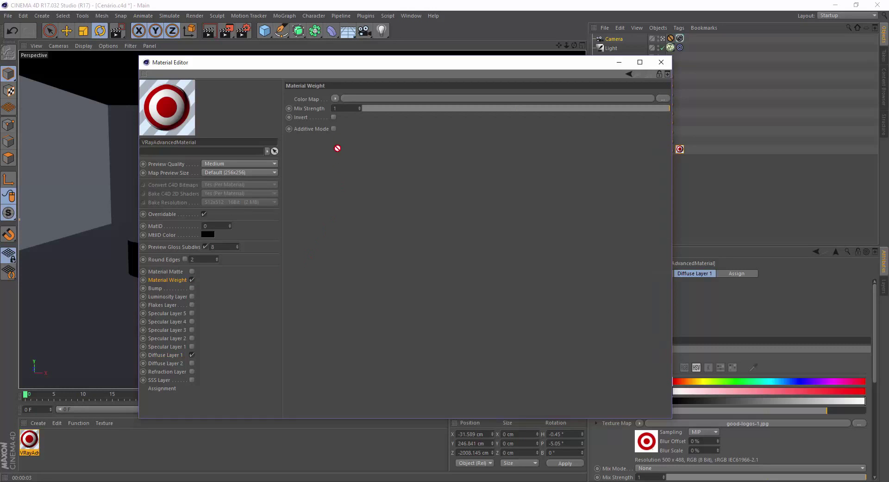
pyautogui.moveTo(335, 100); pyautogui.dragTo(334, 100)
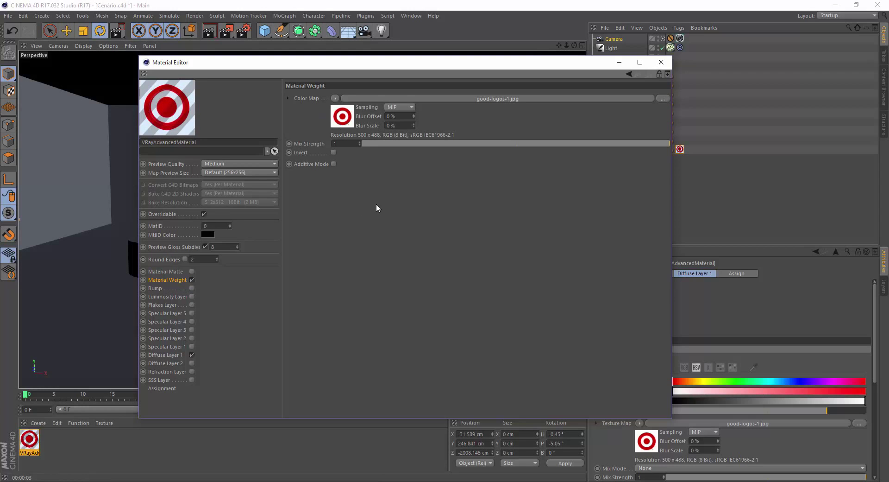
pyautogui.click(333, 152)
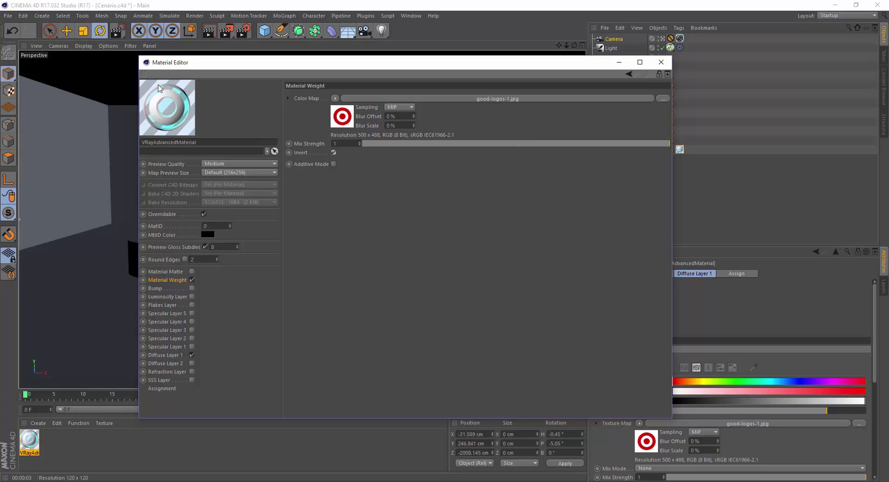
pyautogui.click(333, 152)
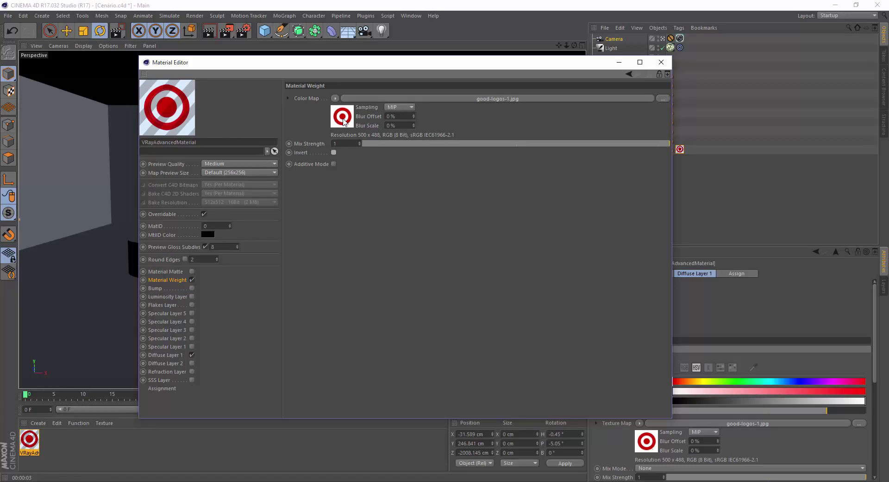
# Wrap the Material Weight colour map in a Filter shader and set its saturation to -100%
pyautogui.click(334, 98)
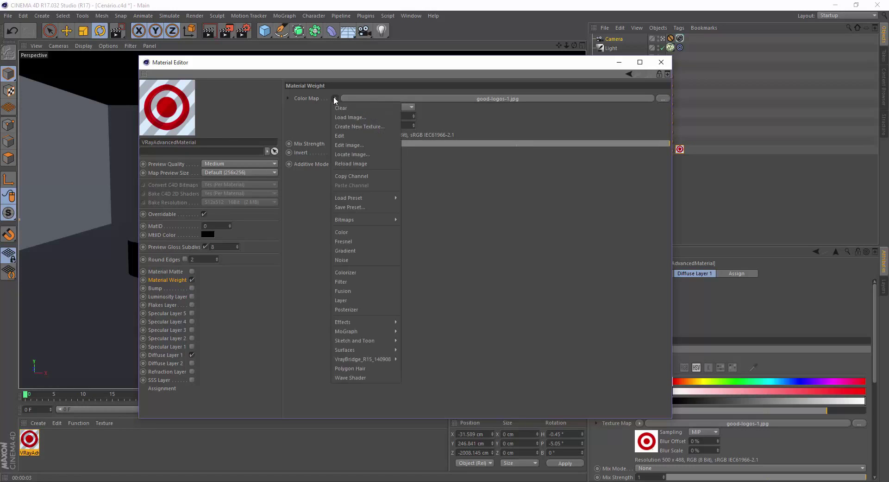
pyautogui.click(345, 283)
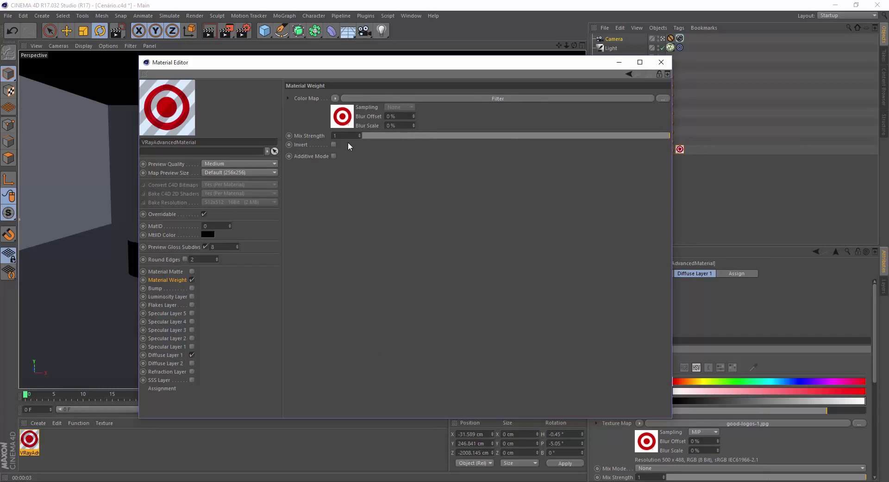
pyautogui.click(346, 98)
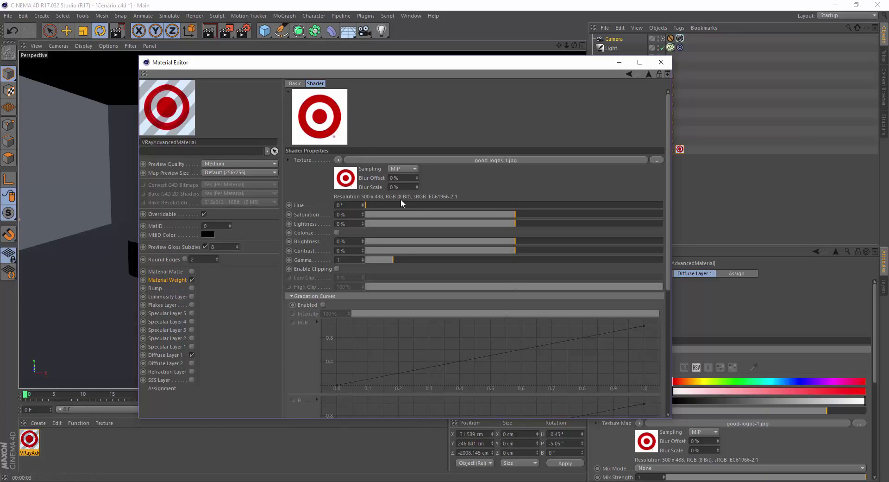
pyautogui.moveTo(475, 217); pyautogui.dragTo(361, 220)
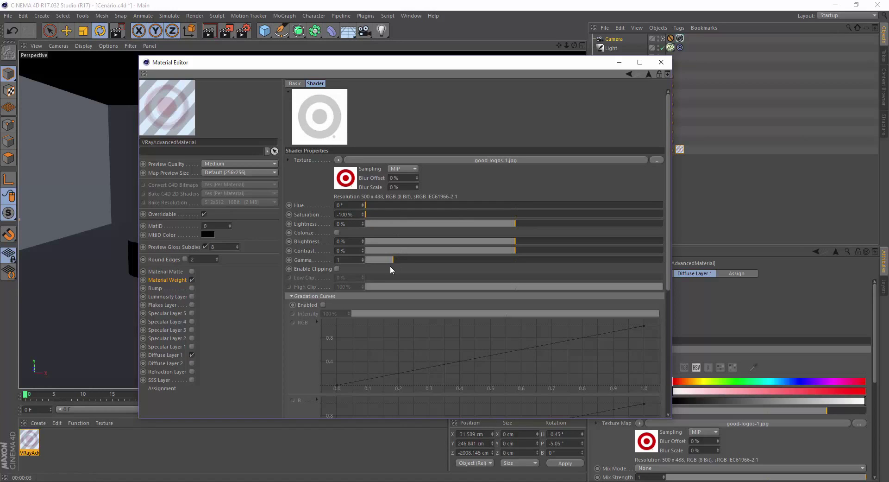
# Try the Filter's brightness at -39% and contrast at 7%, return both to 0% and undo the Filter shader changes
pyautogui.moveTo(505, 253); pyautogui.dragTo(457, 242)
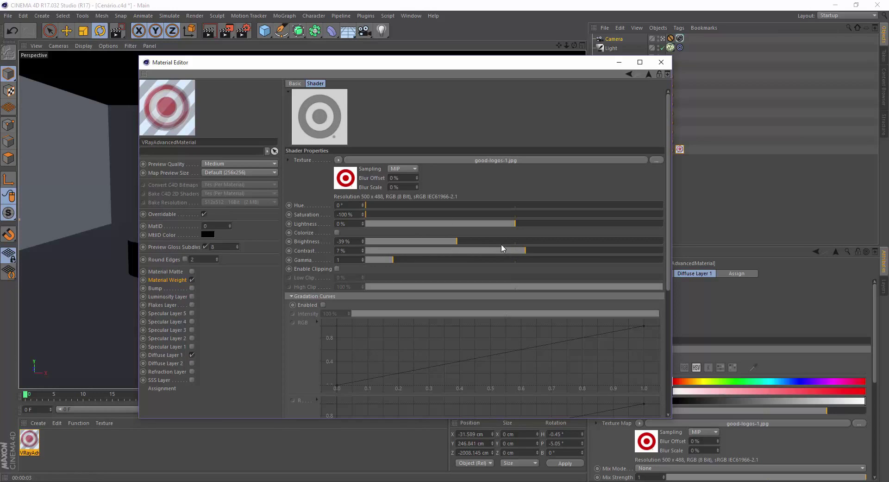
pyautogui.click(515, 242)
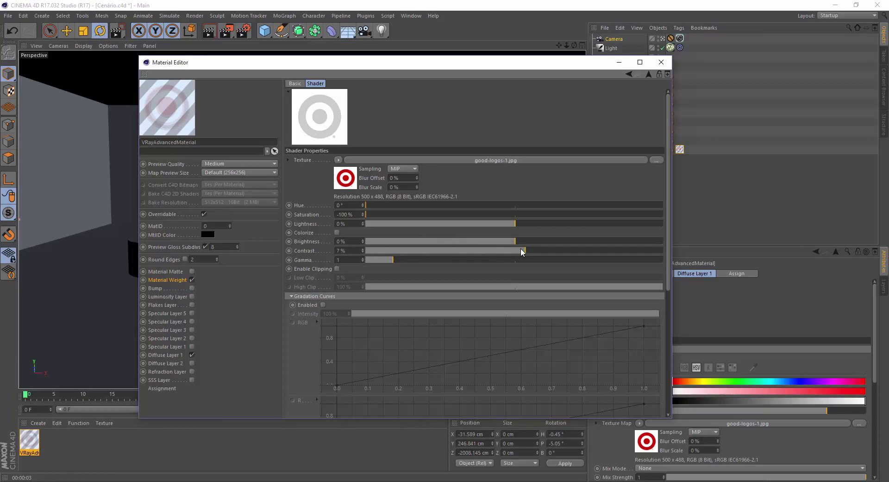
pyautogui.moveTo(524, 253); pyautogui.dragTo(516, 252)
pyautogui.click(12, 32)
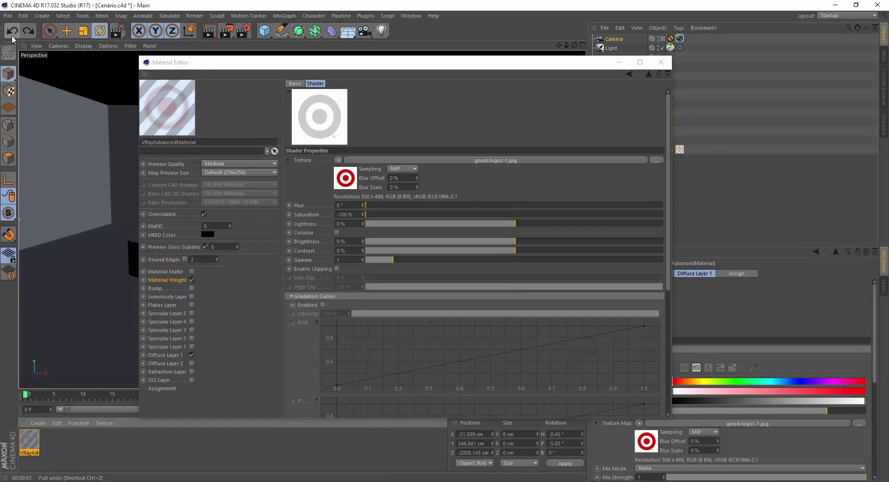
pyautogui.click(12, 37)
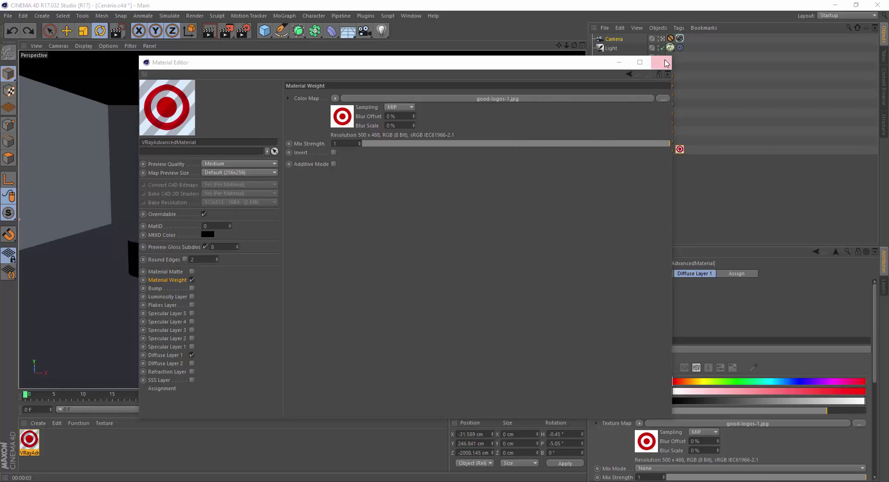
# Close the material editor and render only the region around the cube to check the Material Weight effect
pyautogui.click(661, 62)
pyautogui.click(226, 31)
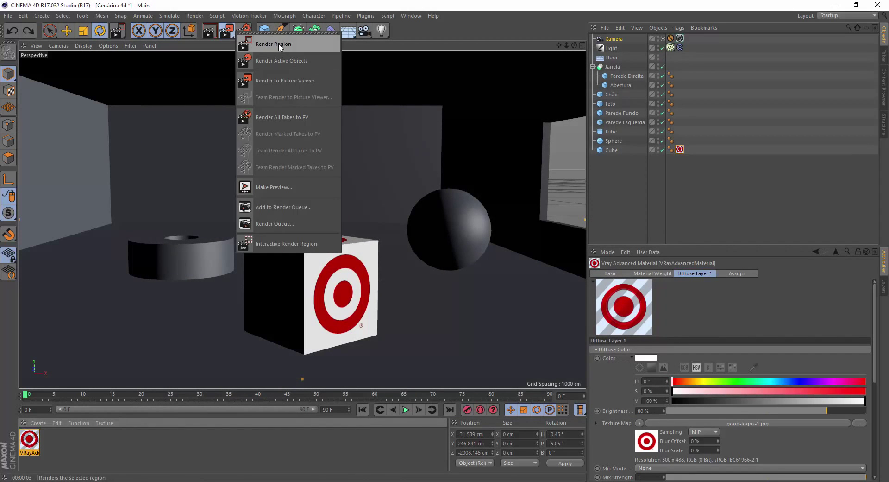
pyautogui.click(273, 44)
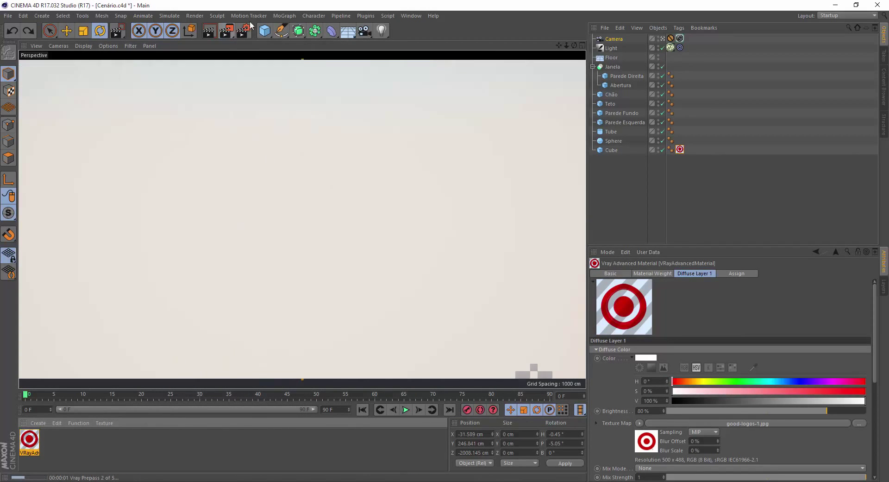
pyautogui.click(227, 30)
pyautogui.click(265, 44)
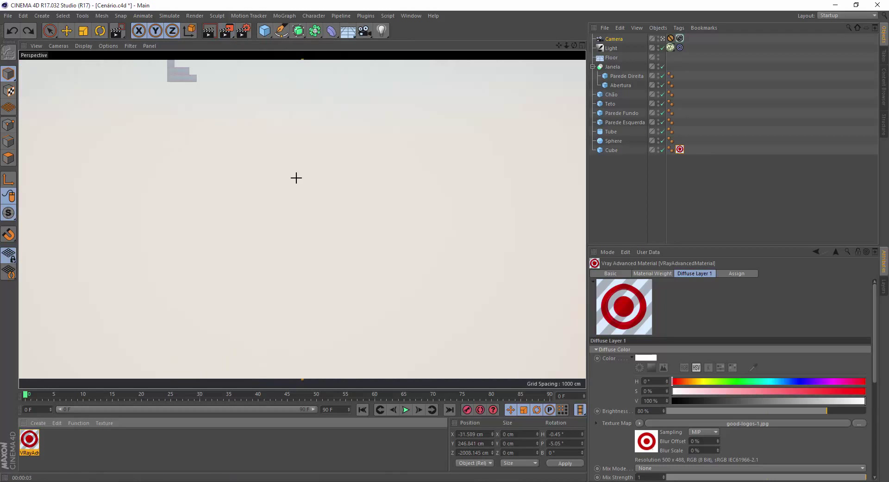
pyautogui.press('r')
pyautogui.click(242, 153)
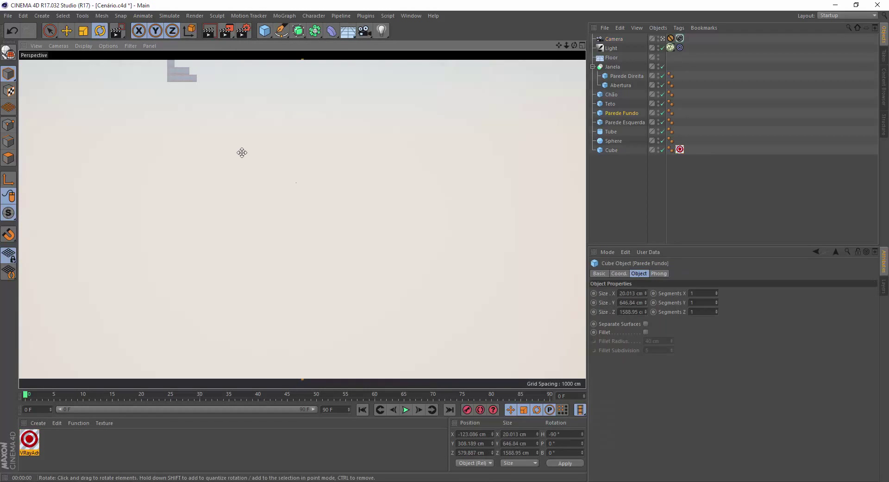
pyautogui.click(226, 31)
pyautogui.click(265, 44)
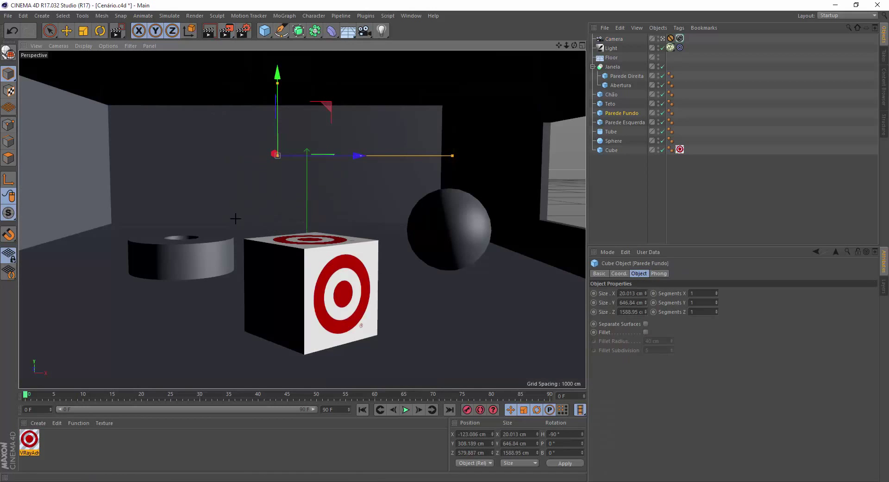
pyautogui.moveTo(235, 219); pyautogui.dragTo(397, 358)
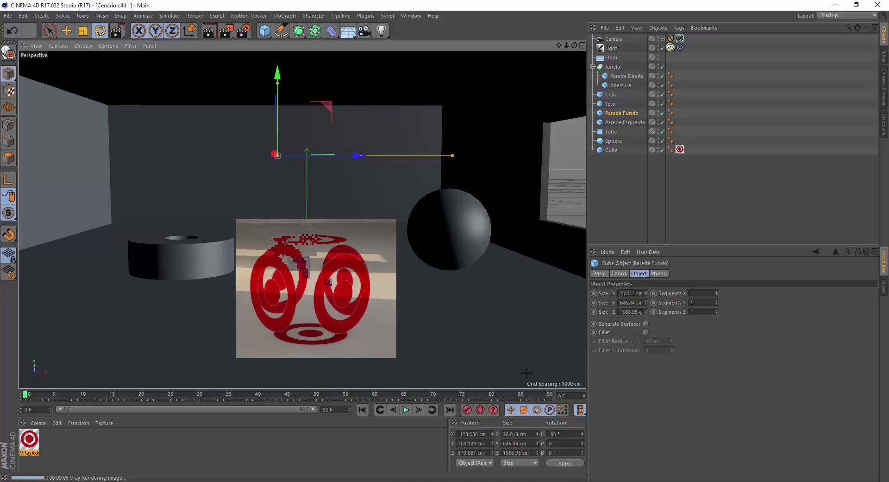
# Create a second VRayAdvancedMaterial next to the logo material
pyautogui.click(38, 423)
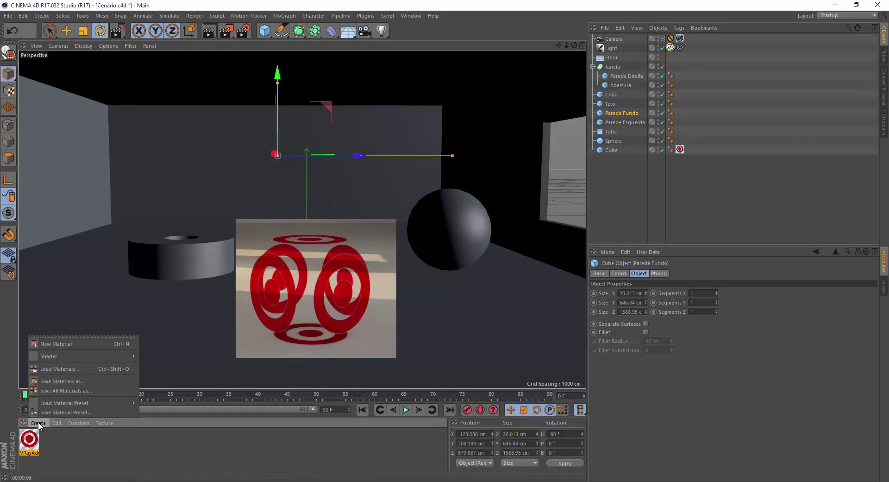
pyautogui.moveTo(92, 356)
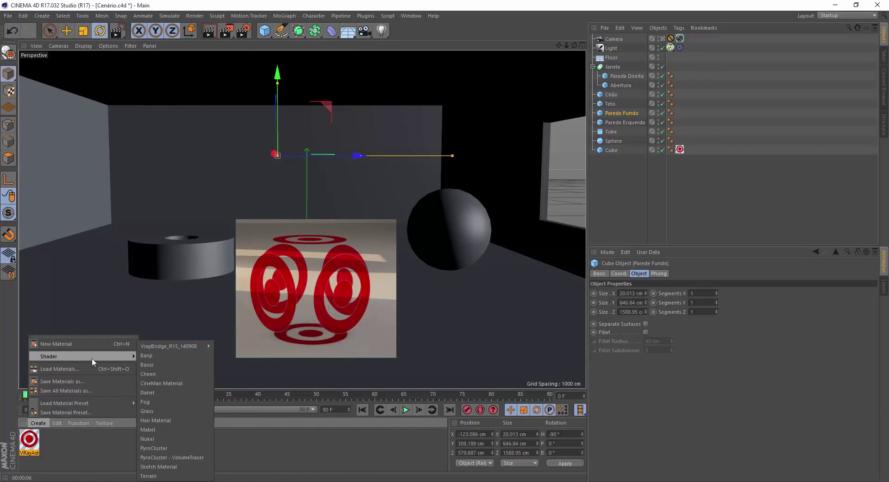
pyautogui.moveTo(177, 345)
pyautogui.click(247, 359)
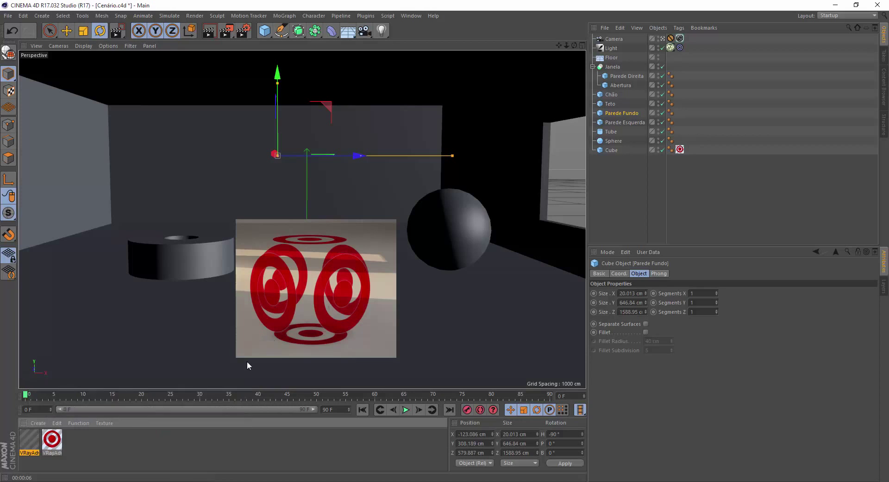
# Load grid_circles_metal_dark_texture_36214_3840x2160.jpg as the Diffuse Layer 1 colour texture of the new material
pyautogui.doubleClick(32, 441)
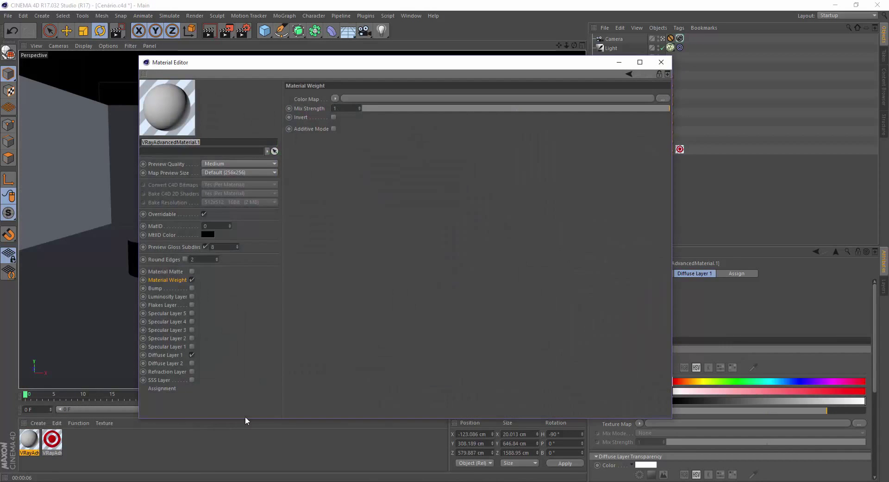
pyautogui.click(175, 355)
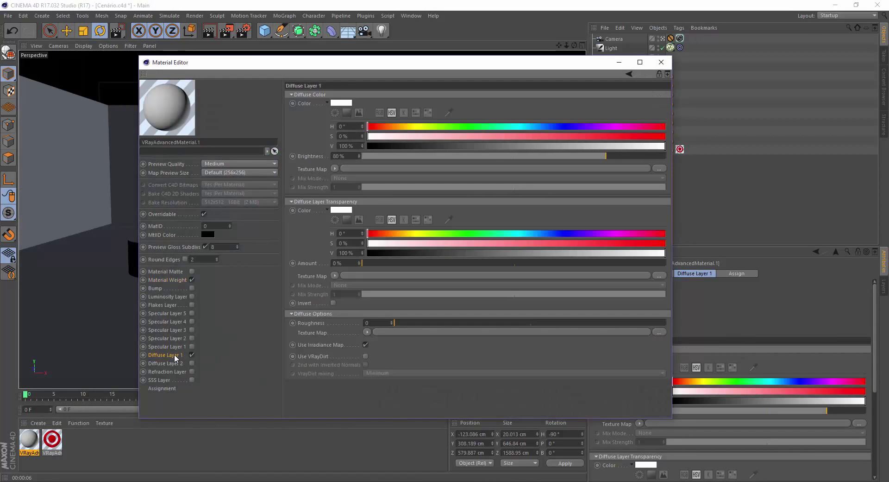
pyautogui.click(334, 169)
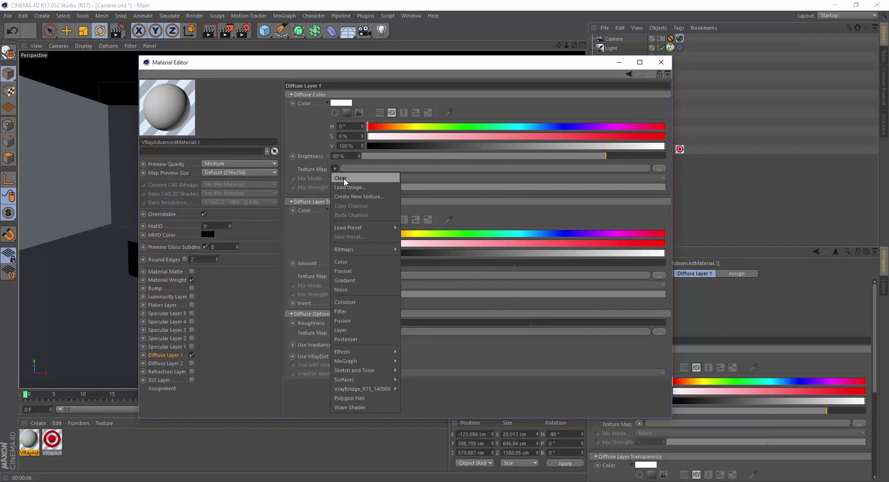
pyautogui.click(351, 188)
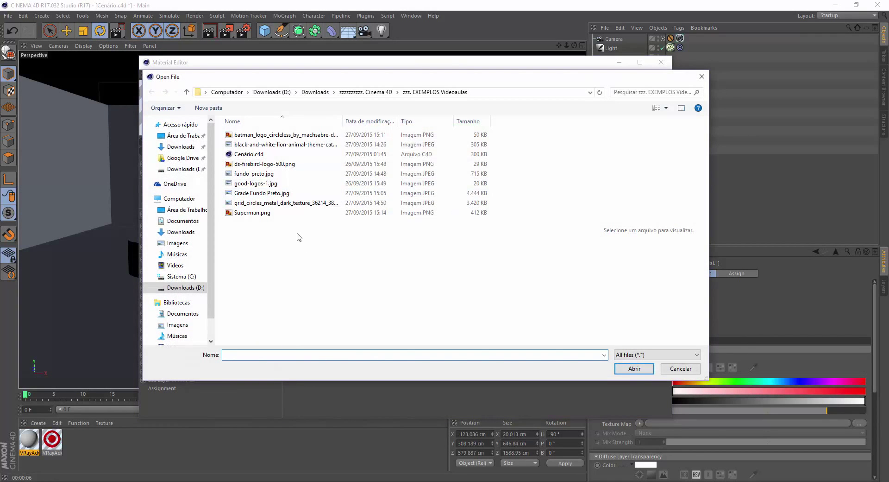
pyautogui.doubleClick(303, 203)
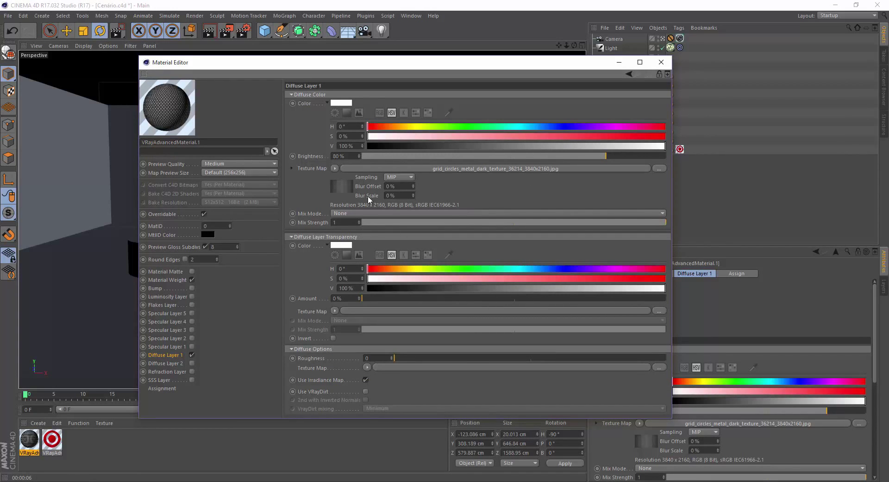
# Reuse the diffuse grid texture as the Material Weight colour map, invert it, and close the material editor
pyautogui.moveTo(342, 186); pyautogui.dragTo(336, 102)
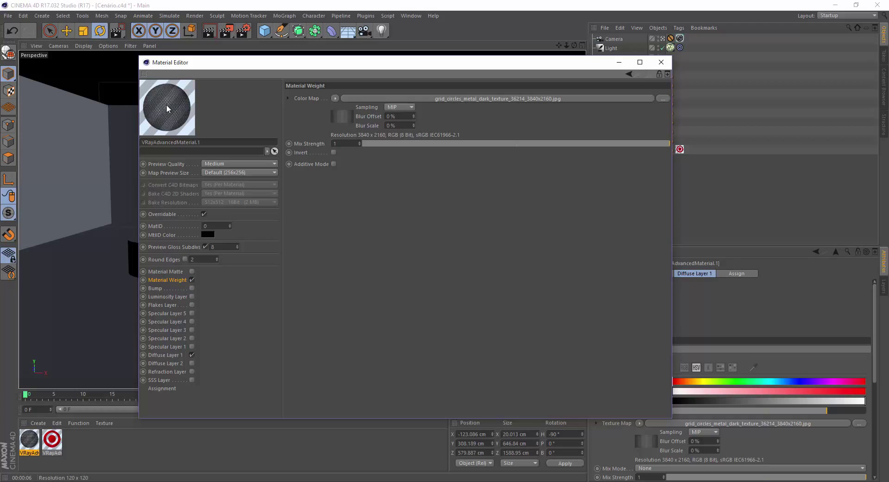
pyautogui.click(333, 152)
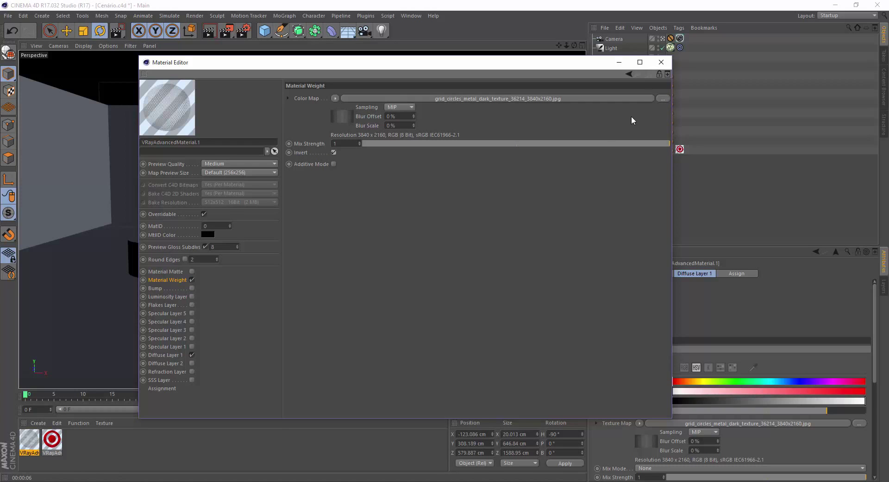
pyautogui.click(661, 62)
# Apply the grid material to the sphere and render only the region around the sphere
pyautogui.moveTo(27, 443); pyautogui.dragTo(473, 232)
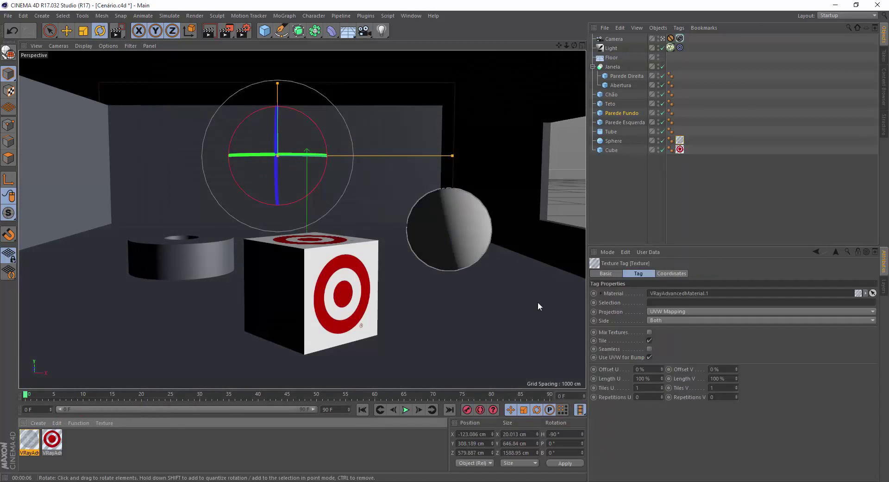
pyautogui.click(226, 32)
pyautogui.click(273, 44)
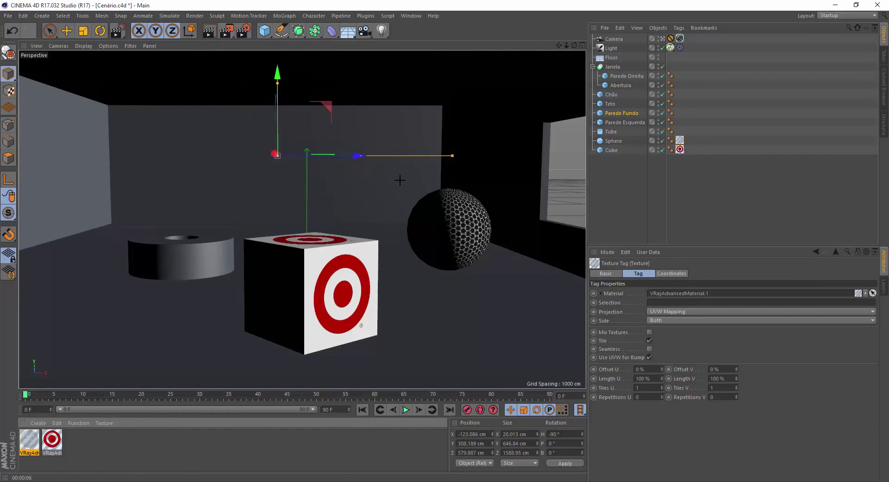
pyautogui.moveTo(399, 175); pyautogui.dragTo(511, 290)
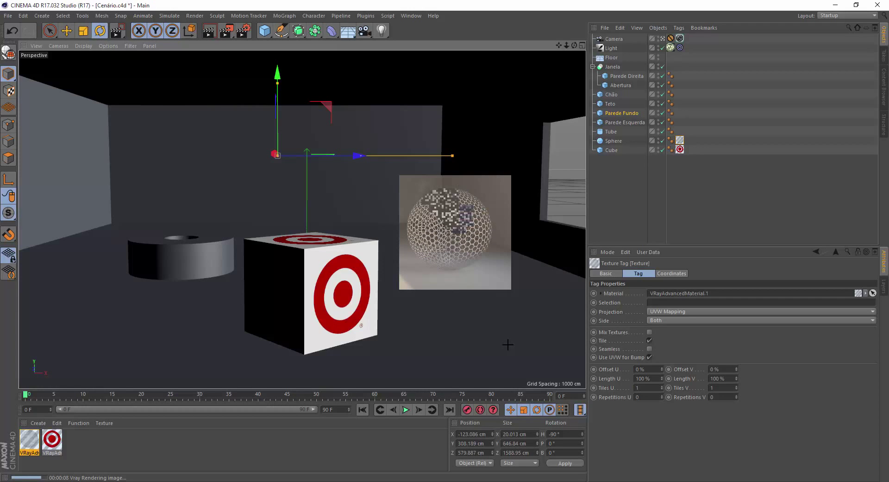
pyautogui.click(226, 31)
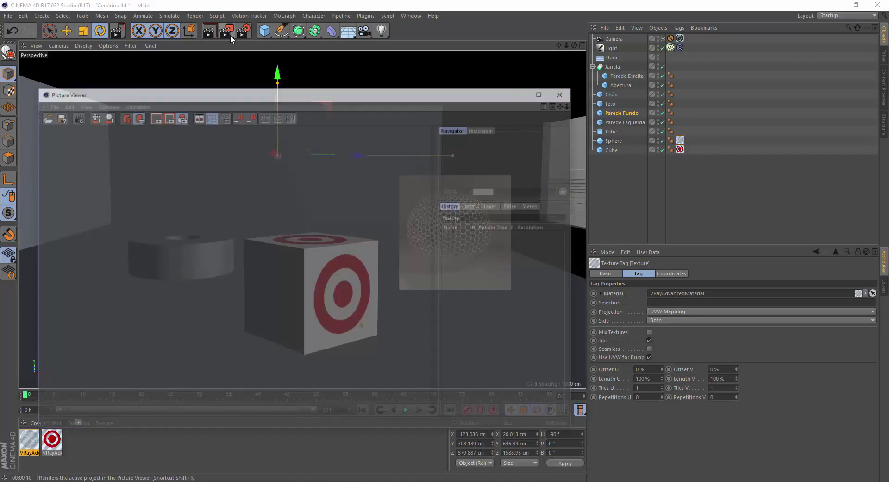
pyautogui.click(564, 93)
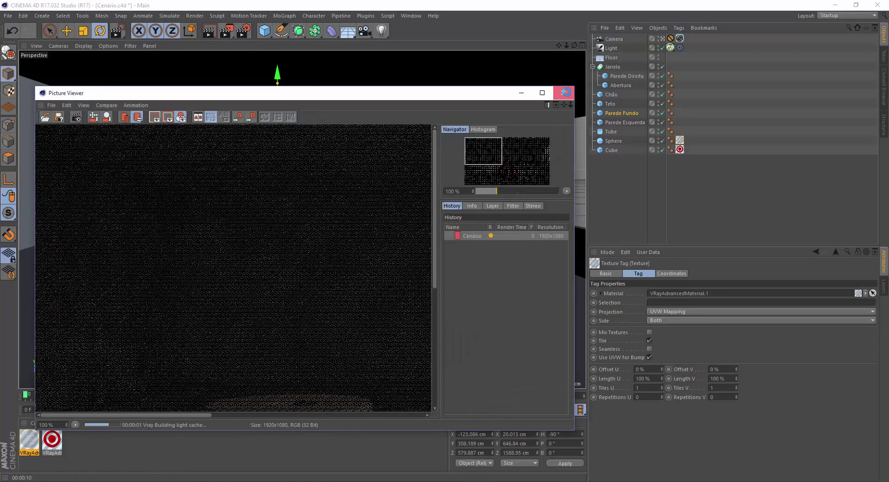
pyautogui.click(493, 285)
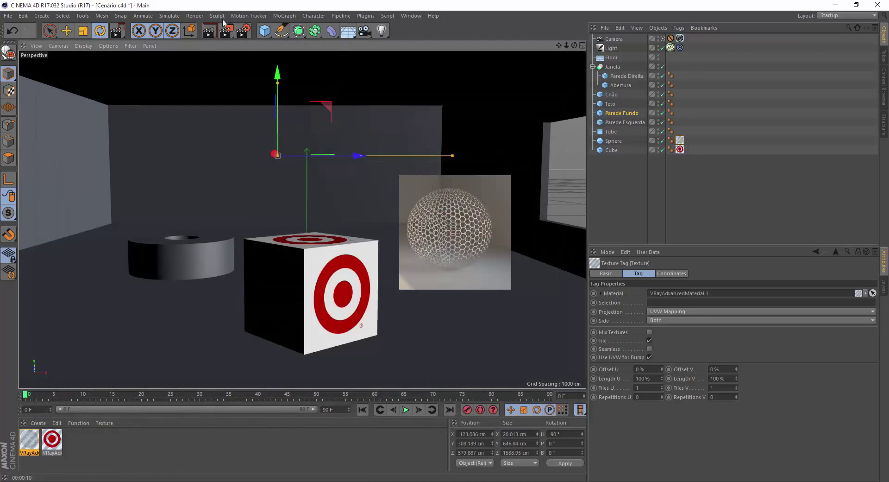
# Render the whole perspective view to check the cube and sphere materials in the room
pyautogui.click(244, 31)
pyautogui.click(268, 44)
pyautogui.click(416, 198)
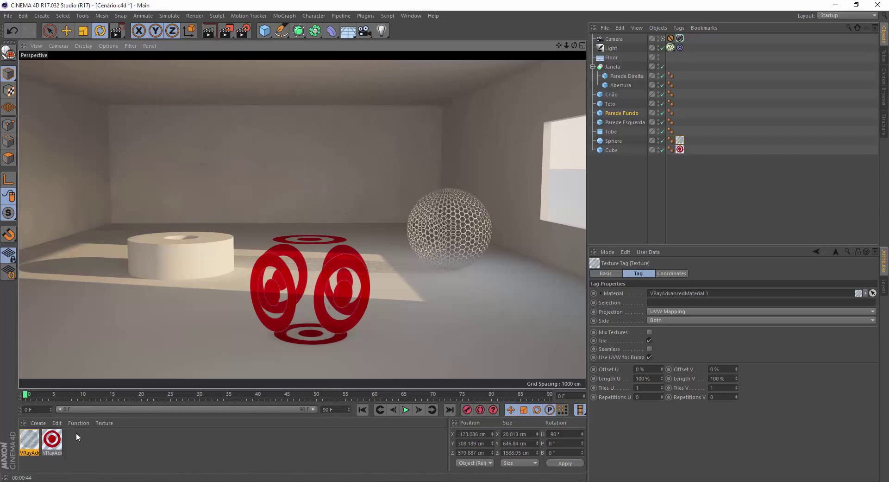
# Create a third VRayAdvancedMaterial and open it in the material editor
pyautogui.click(38, 422)
pyautogui.moveTo(72, 356)
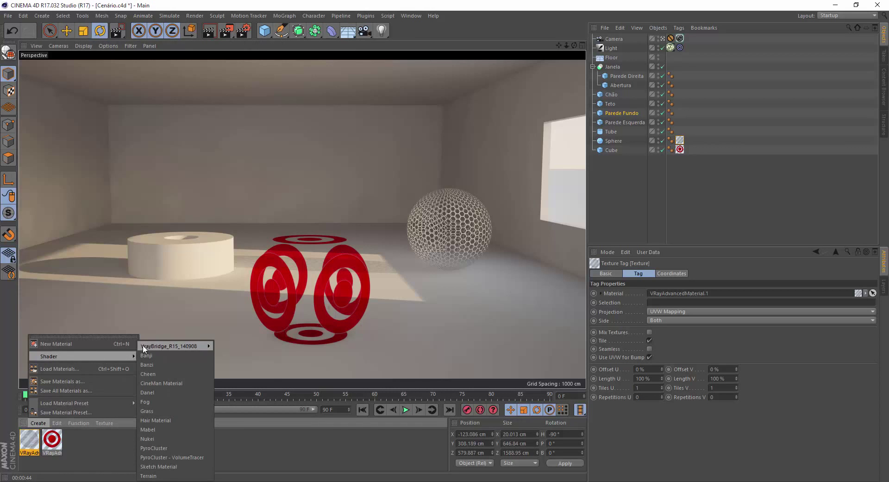
pyautogui.moveTo(166, 347)
pyautogui.click(252, 355)
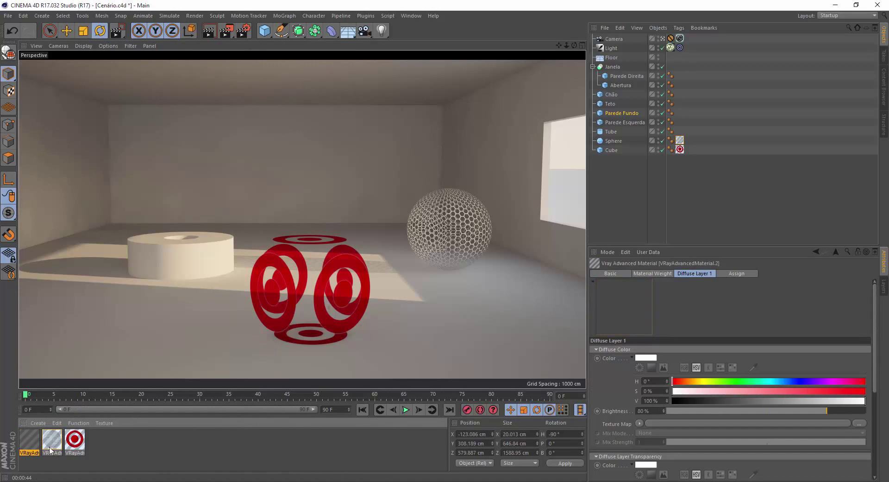
pyautogui.doubleClick(30, 439)
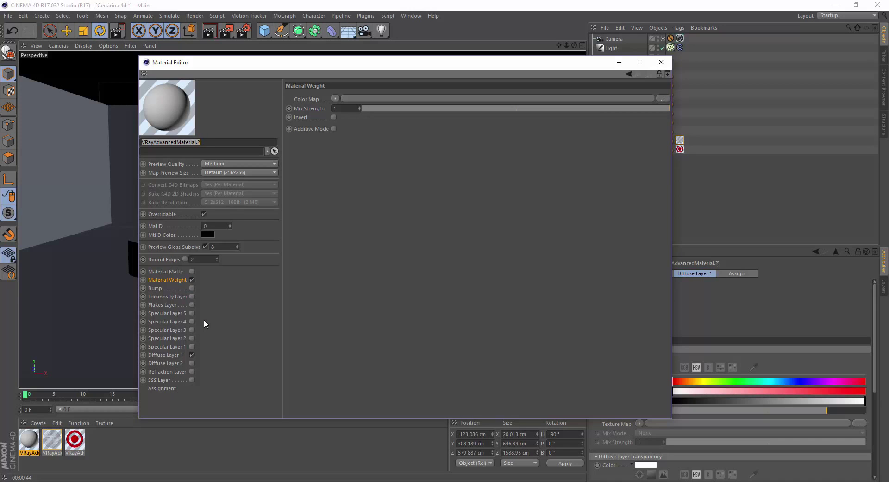
# Try the Luminosity Layer on the new material and switch it off again
pyautogui.click(174, 296)
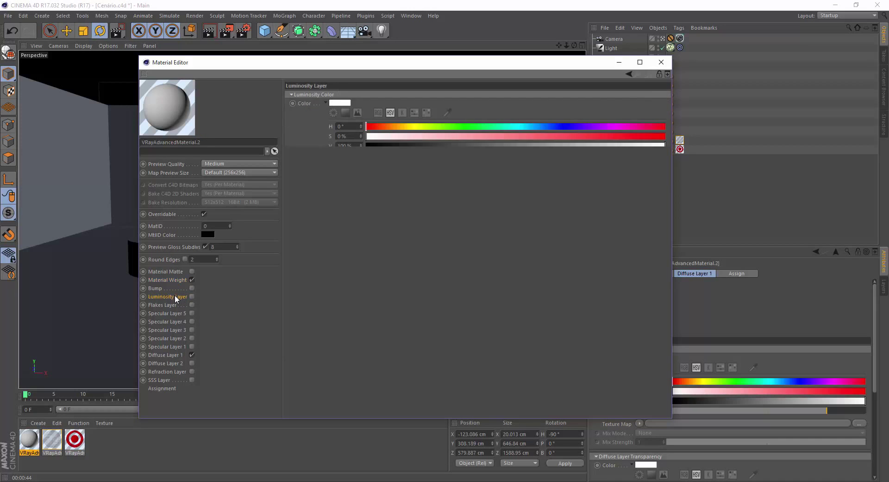
pyautogui.click(191, 296)
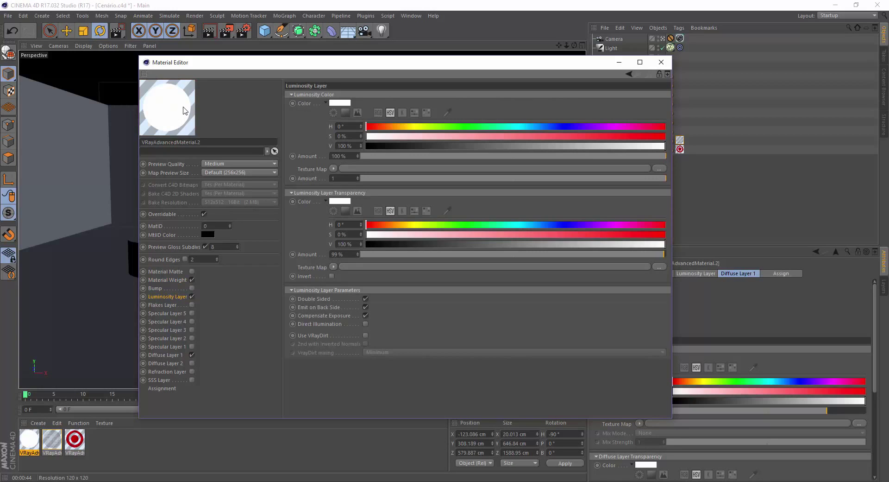
pyautogui.click(192, 296)
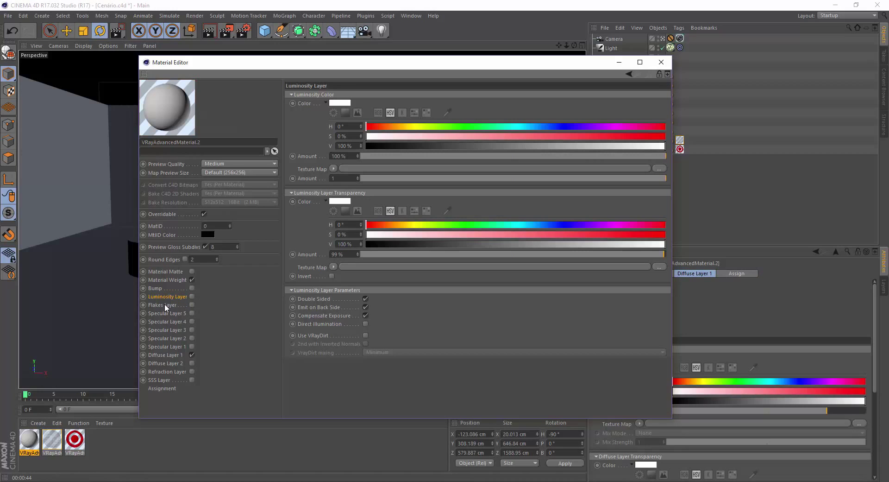
# Enable the Flakes Layer on the new material, close the editor and apply the material to the tube
pyautogui.click(192, 304)
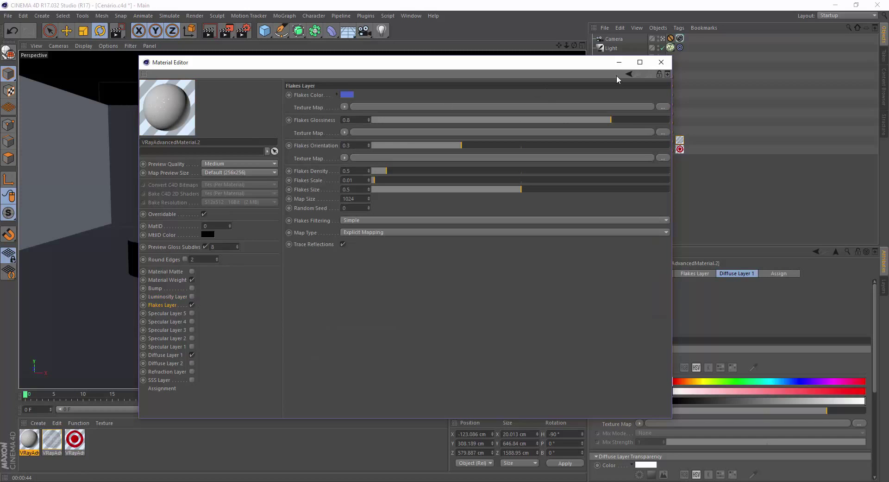
pyautogui.click(660, 63)
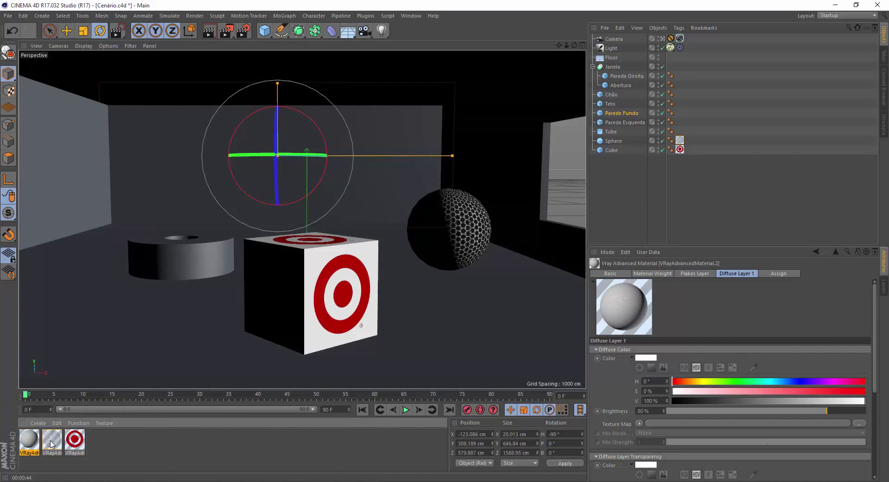
pyautogui.moveTo(30, 441); pyautogui.dragTo(215, 266)
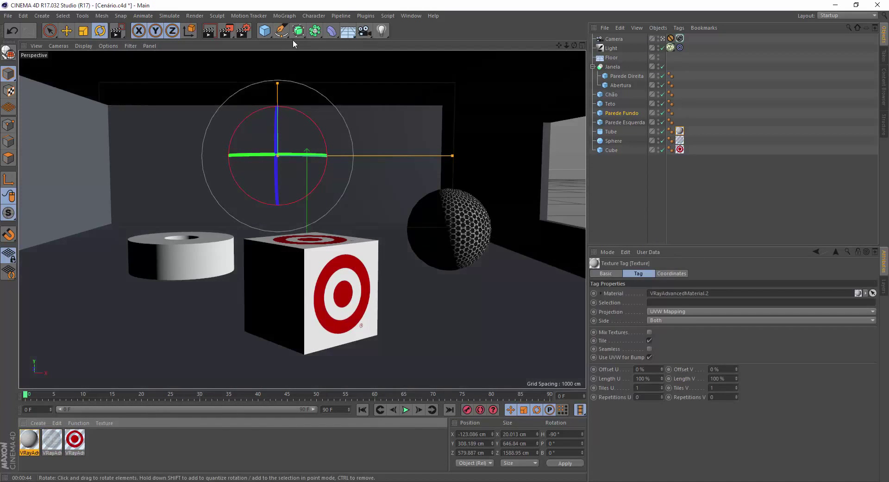
# Render only the region around the tube to check the flakes effect
pyautogui.click(228, 35)
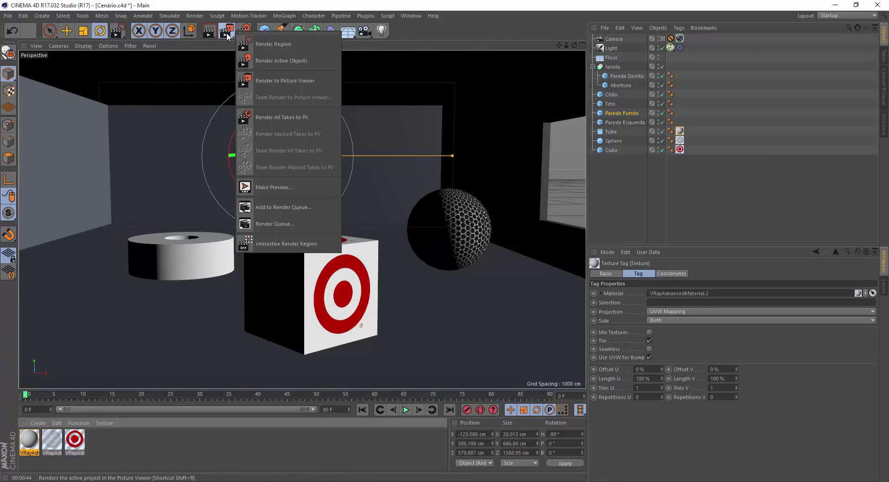
pyautogui.click(275, 46)
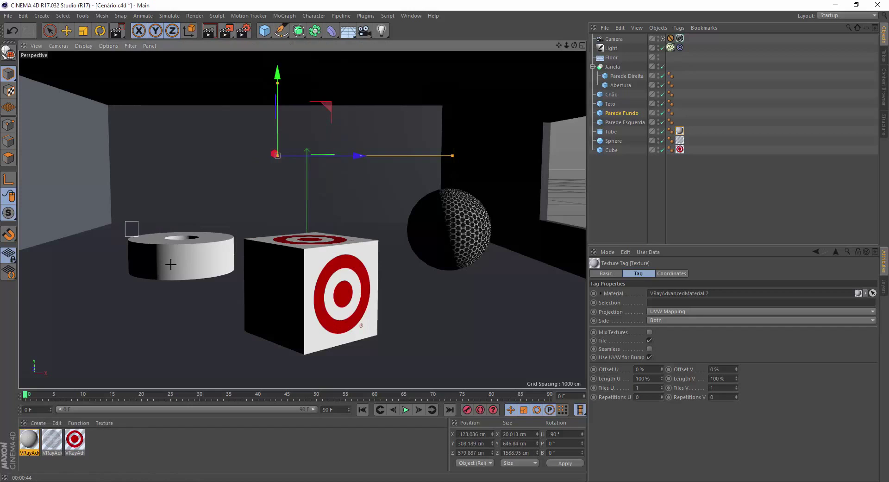
pyautogui.moveTo(125, 221); pyautogui.dragTo(241, 287)
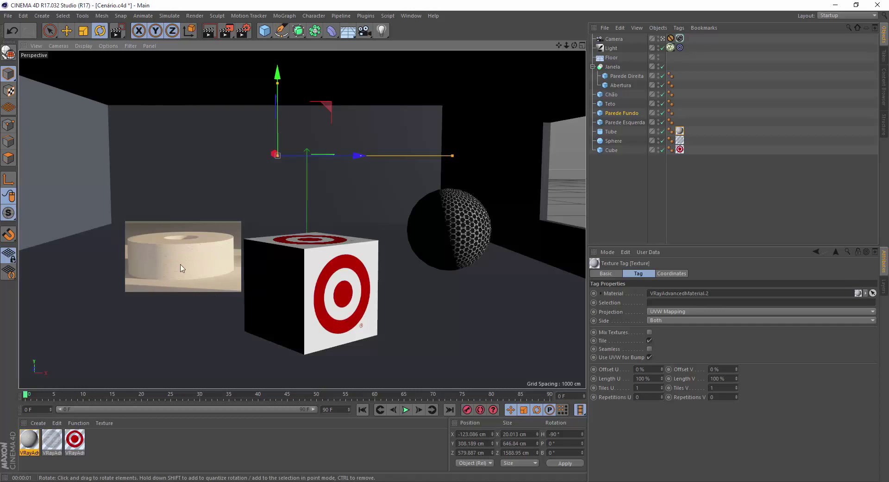
# Reopen the tube's material and examine the Flakes Layer settings and the flakes colour picker
pyautogui.doubleClick(26, 442)
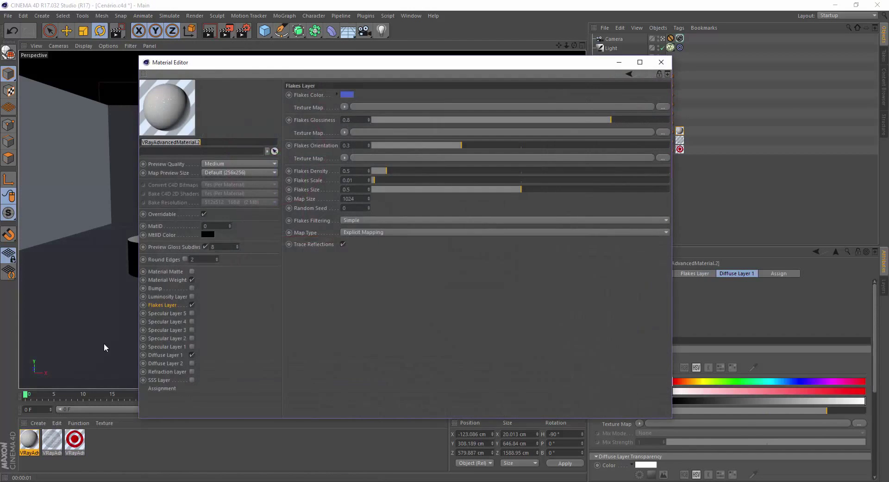
pyautogui.click(175, 305)
pyautogui.click(349, 94)
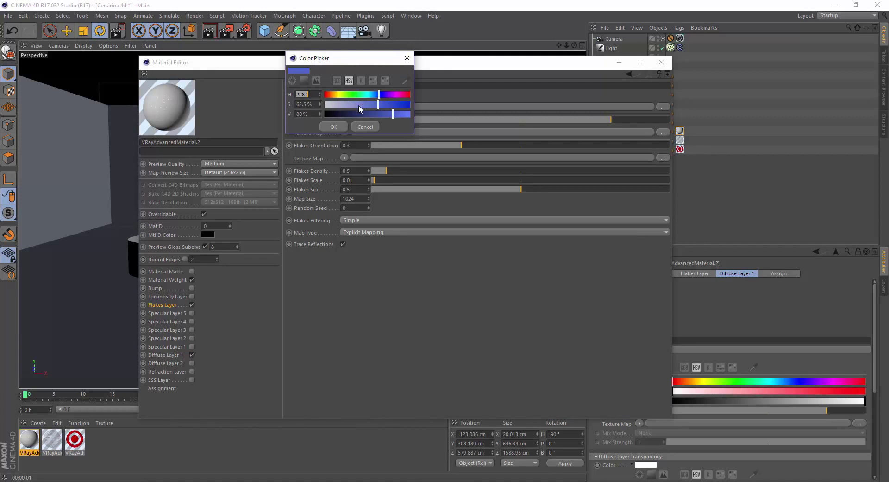
pyautogui.click(366, 126)
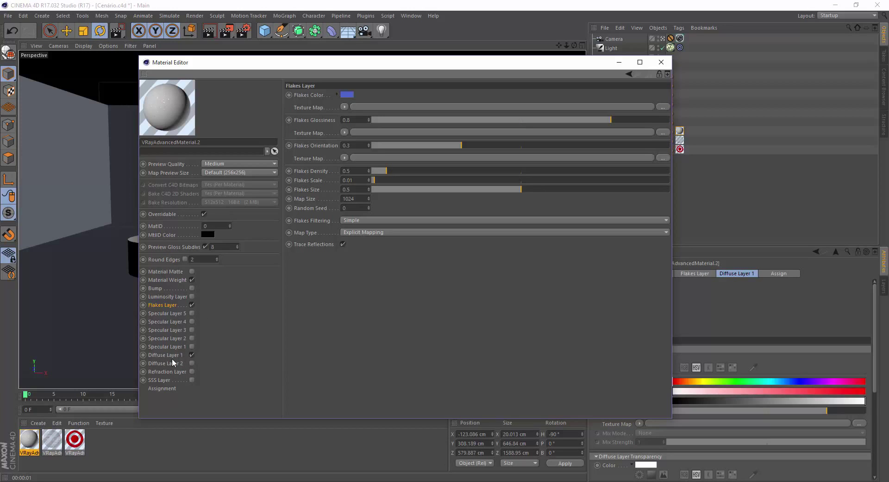
# Disable Diffuse Layer 1 and the Flakes Layer, checking the preview with Diffuse Layer 1 briefly switched on again
pyautogui.click(191, 355)
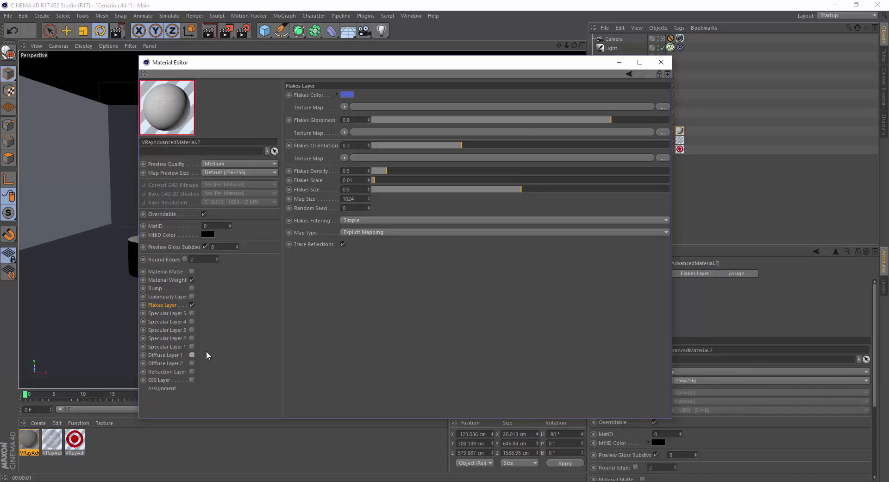
pyautogui.click(192, 305)
pyautogui.click(167, 313)
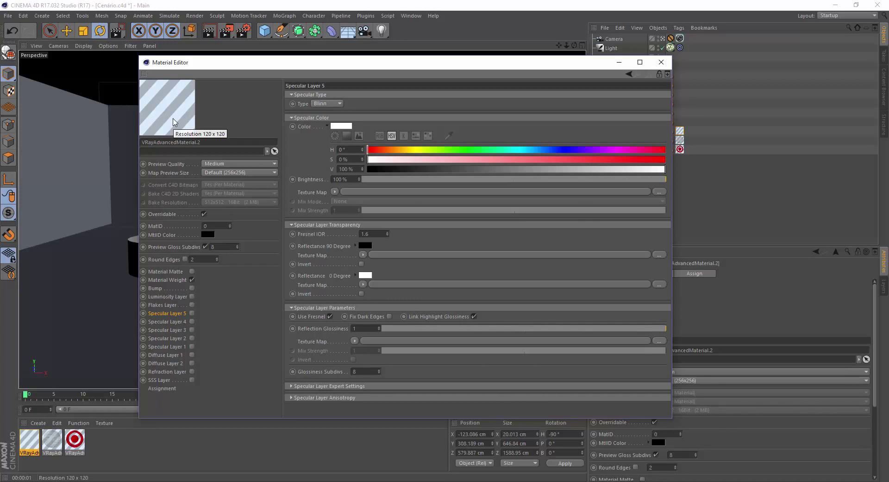
pyautogui.click(191, 355)
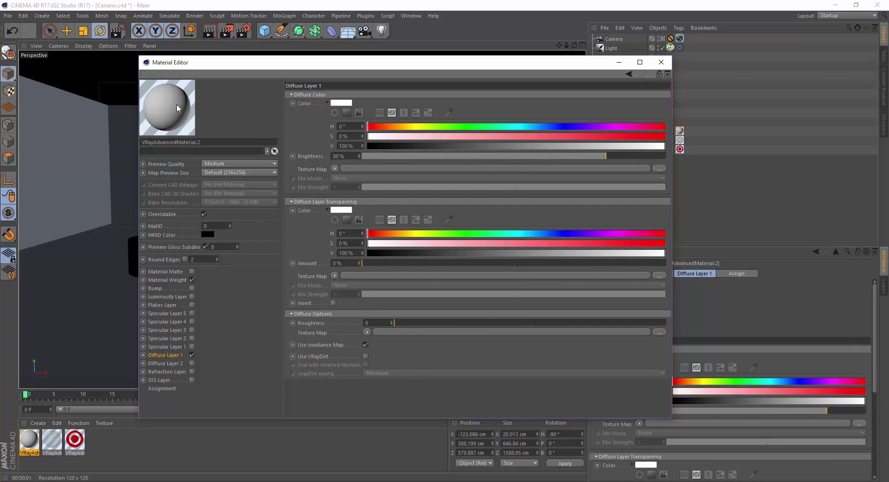
pyautogui.click(192, 354)
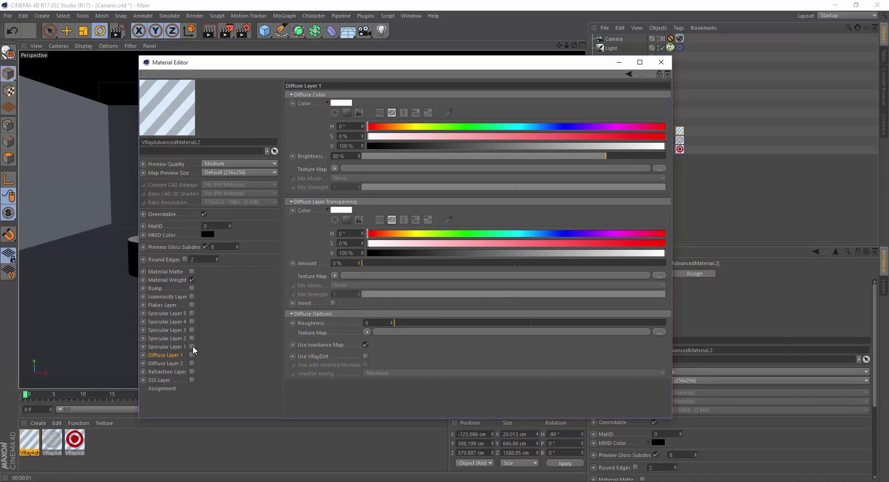
# Disable Material Weight and enable Specular Layer 1 on the tube's material
pyautogui.click(191, 279)
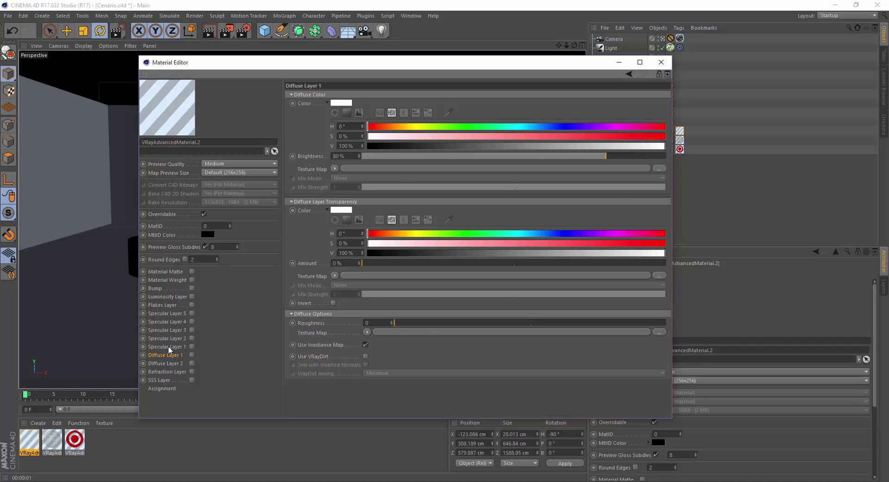
pyautogui.click(192, 346)
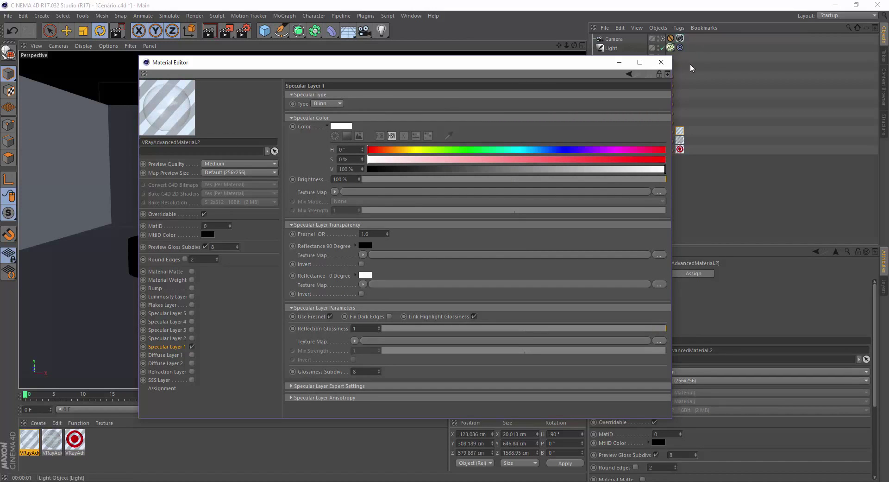
# Close the material settings, apply the same material to the tube again, and render only the region around it
pyautogui.click(668, 64)
pyautogui.moveTo(37, 438); pyautogui.dragTo(176, 257)
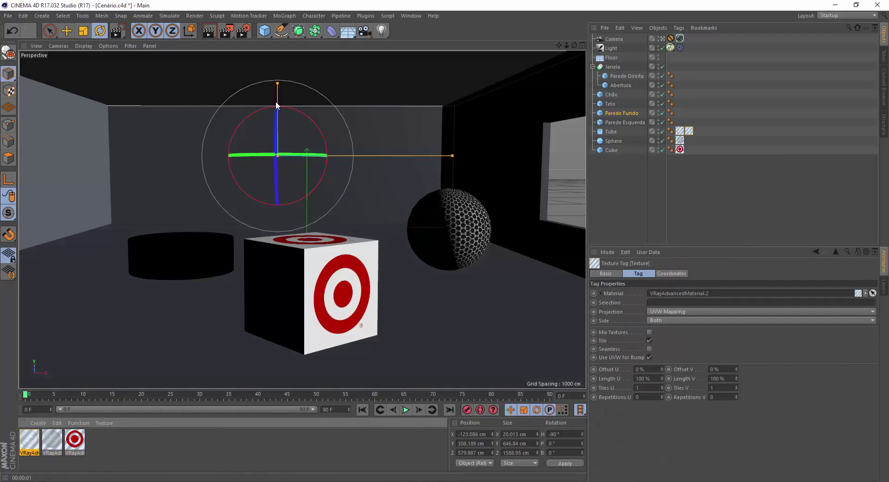
pyautogui.click(226, 31)
pyautogui.click(273, 44)
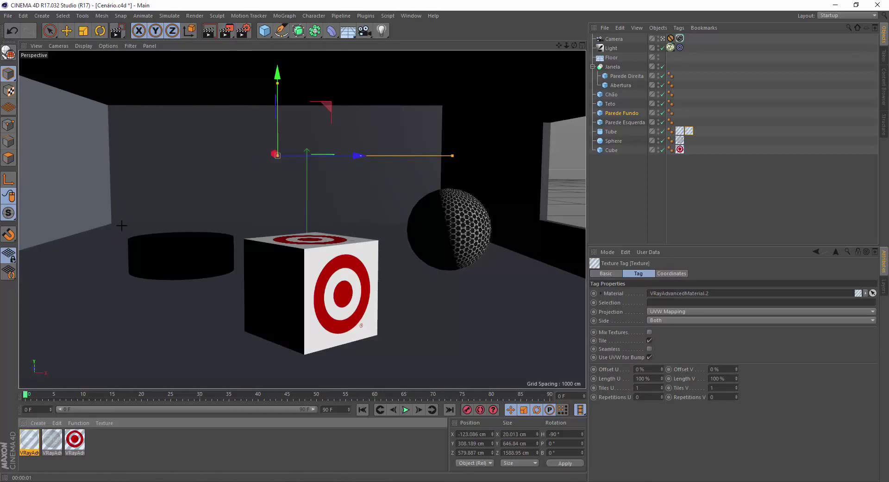
pyautogui.moveTo(117, 210); pyautogui.dragTo(238, 291)
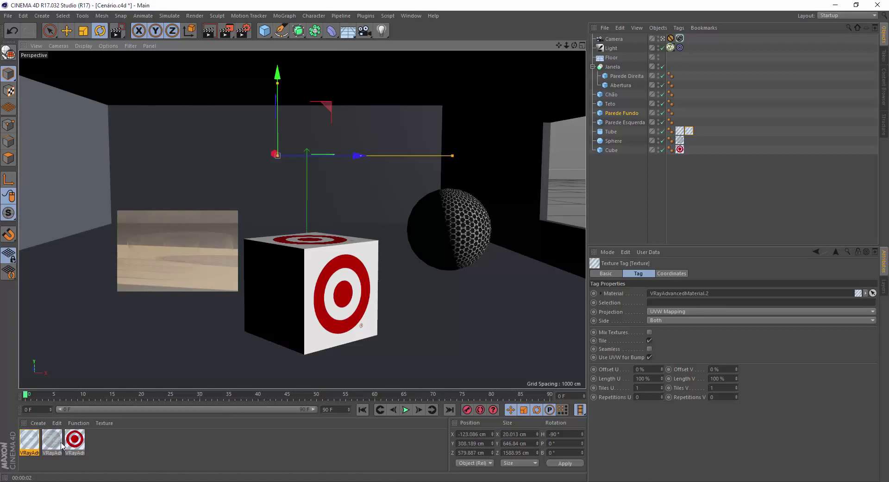
# Reopen the tube's material, disable Use Fresnel on Specular Layer 1, try transparency amounts of 0% and 100%, and set it to 90%
pyautogui.click(35, 445)
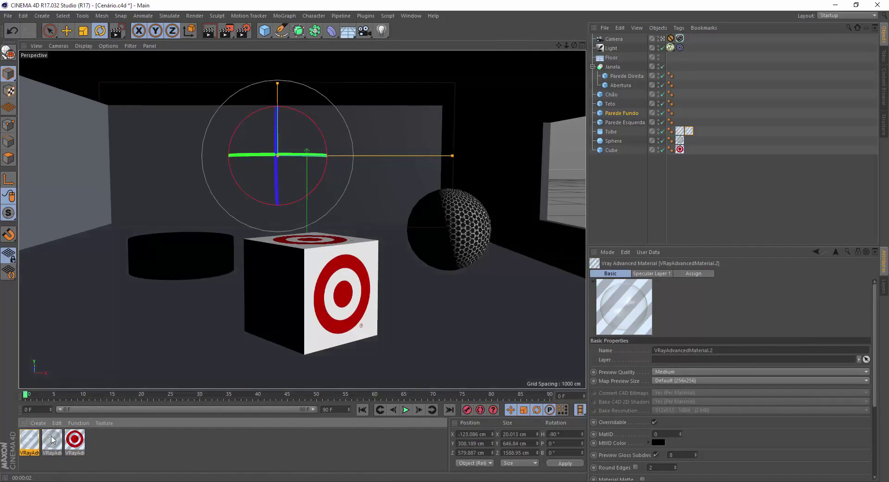
pyautogui.doubleClick(34, 441)
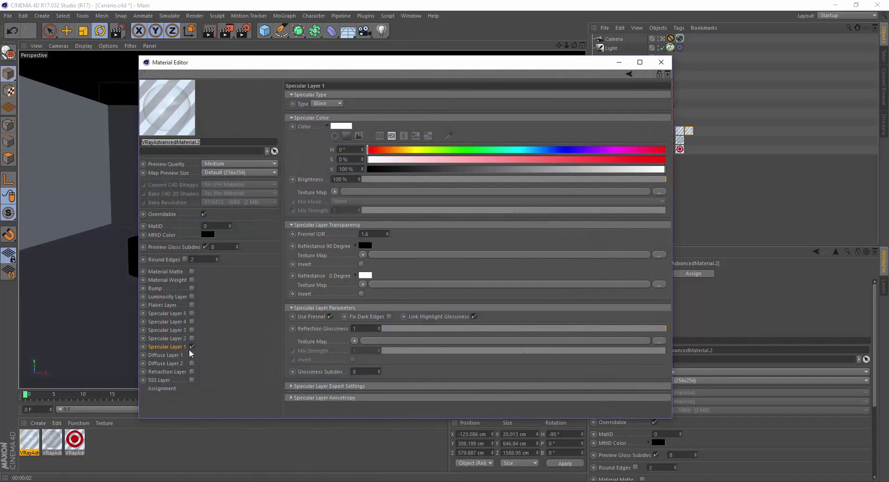
pyautogui.click(330, 317)
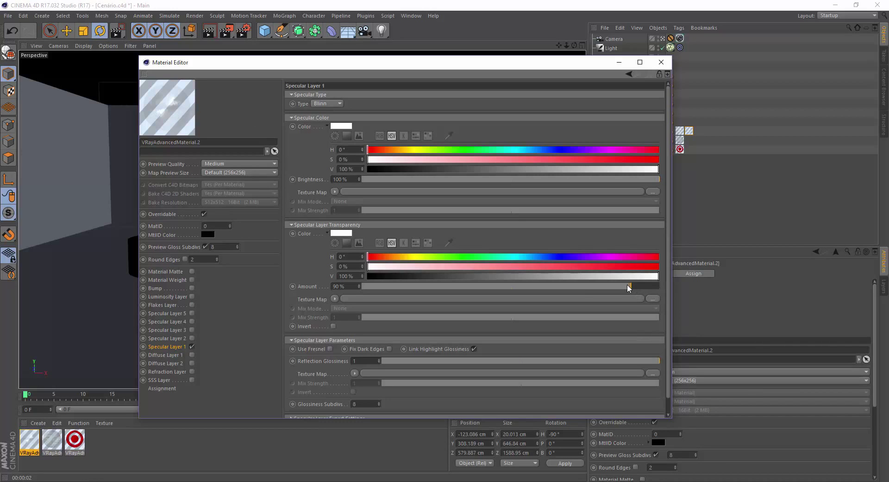
pyautogui.moveTo(628, 287); pyautogui.dragTo(352, 289)
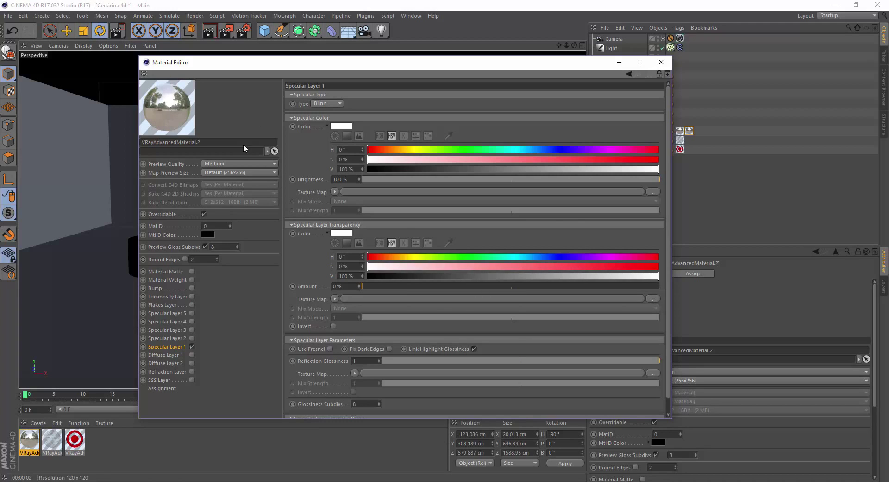
pyautogui.moveTo(383, 289); pyautogui.dragTo(662, 286)
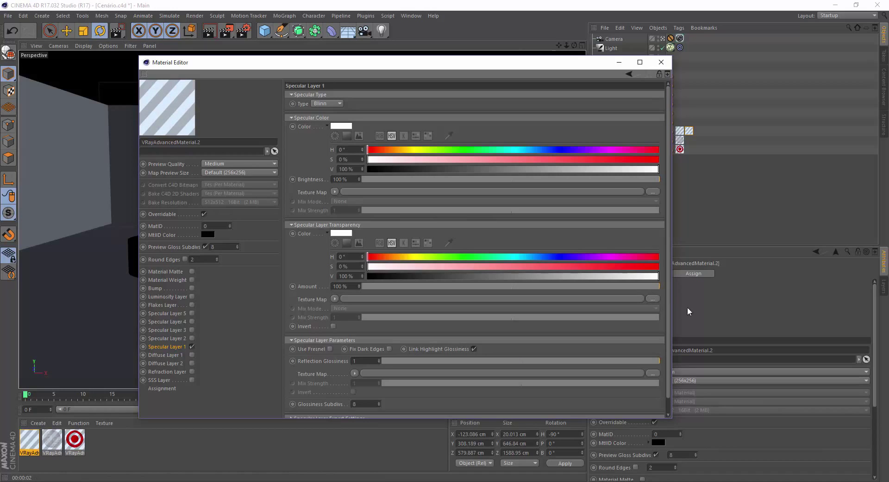
pyautogui.moveTo(658, 289); pyautogui.dragTo(631, 296)
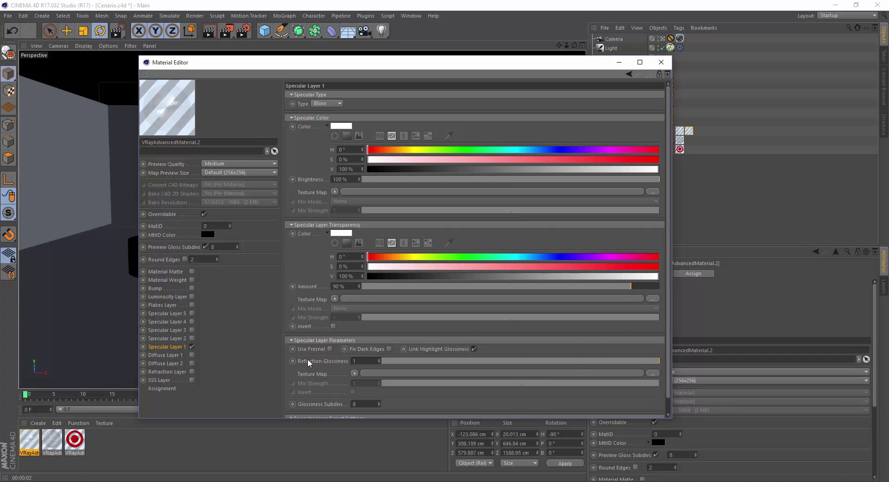
# Enable Use Fresnel on Specular Layer 1 and set the Reflectance 0 Degree colour to black
pyautogui.click(329, 349)
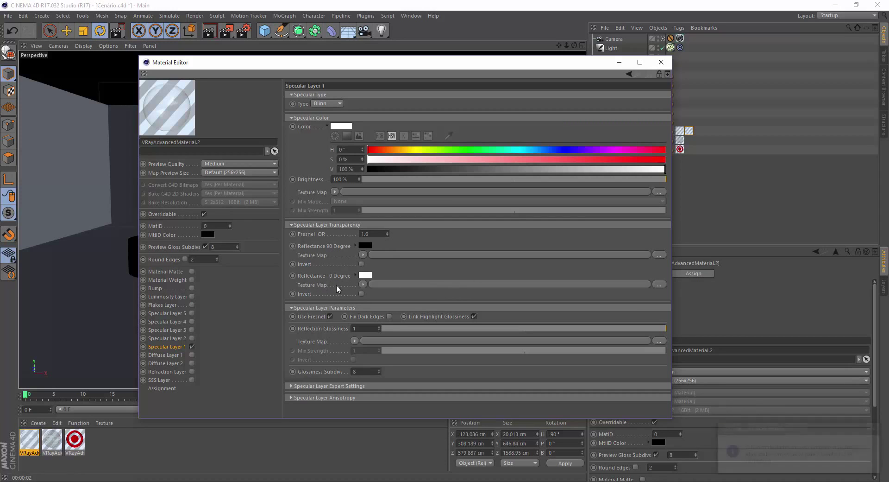
pyautogui.click(365, 276)
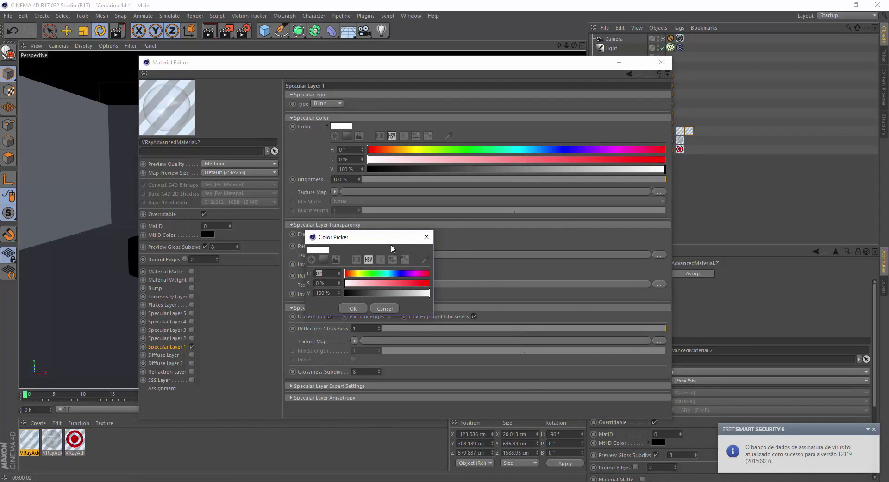
pyautogui.moveTo(391, 237); pyautogui.dragTo(534, 227)
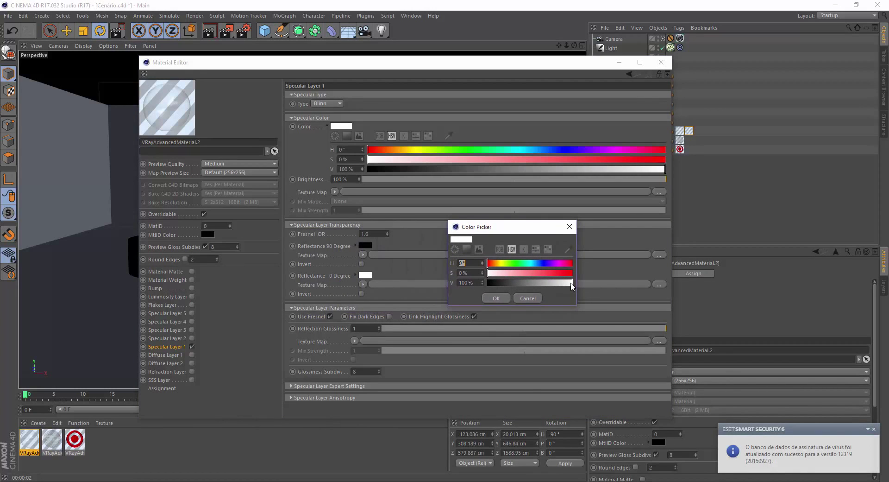
pyautogui.moveTo(571, 283); pyautogui.dragTo(481, 283)
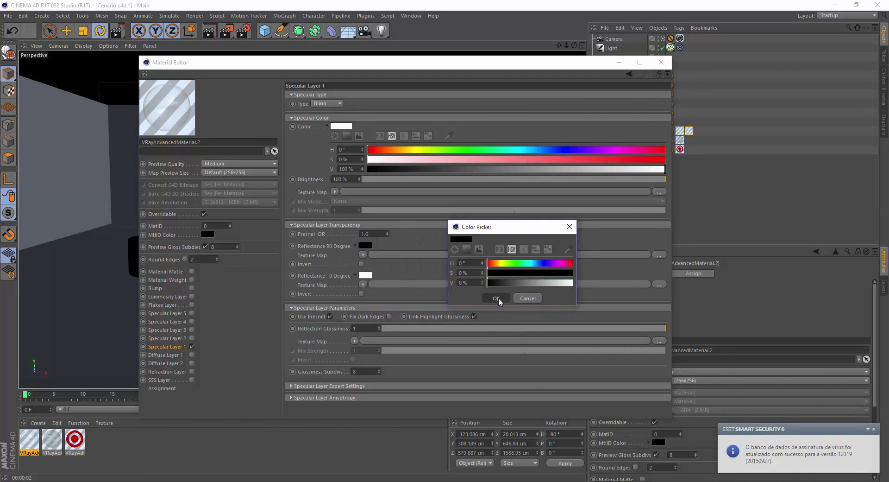
pyautogui.click(498, 298)
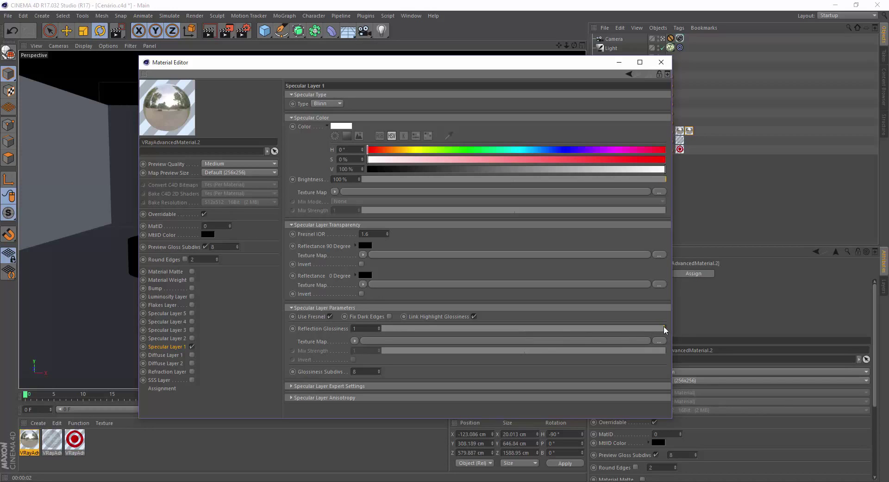
# Try Reflection Glossiness values between 0.19 and 0.96 on Specular Layer 1, and return it to 1
pyautogui.moveTo(665, 329); pyautogui.dragTo(601, 330)
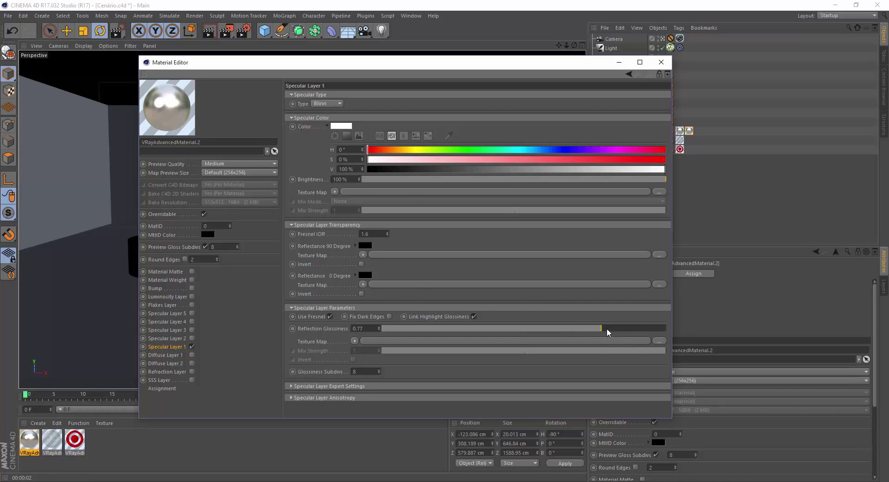
pyautogui.moveTo(608, 332); pyautogui.dragTo(642, 330)
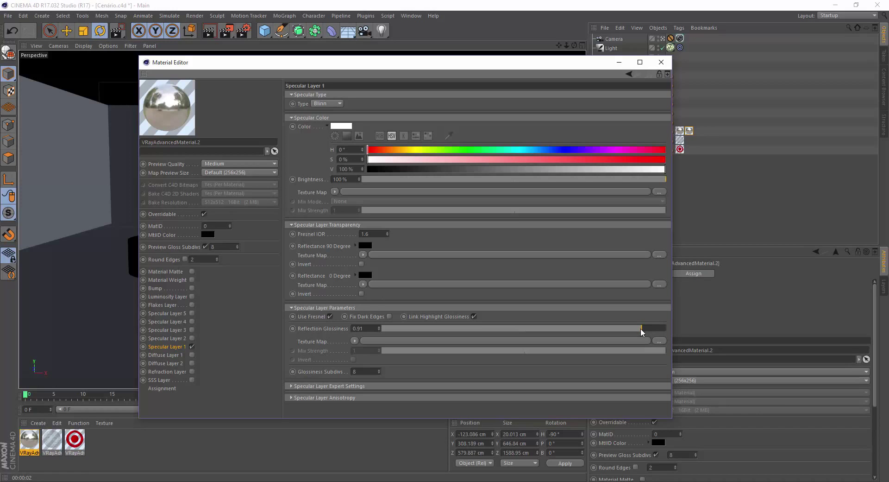
pyautogui.moveTo(638, 332); pyautogui.dragTo(524, 333)
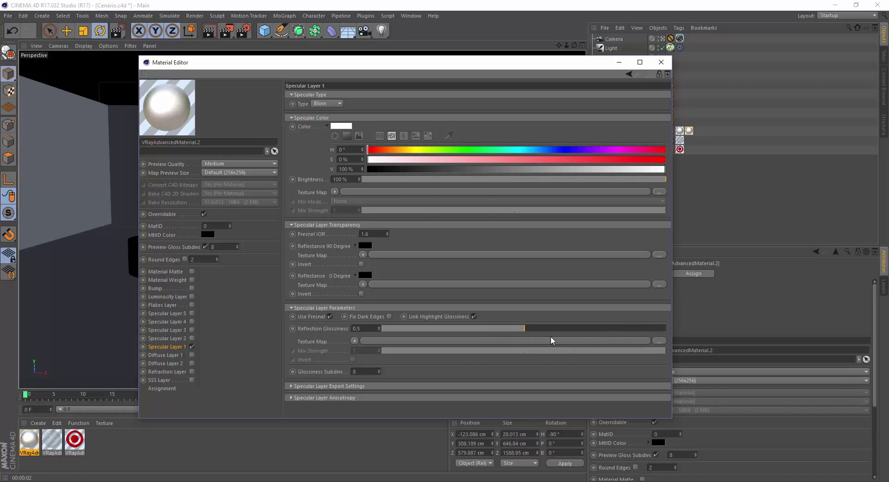
pyautogui.moveTo(500, 330); pyautogui.dragTo(436, 329)
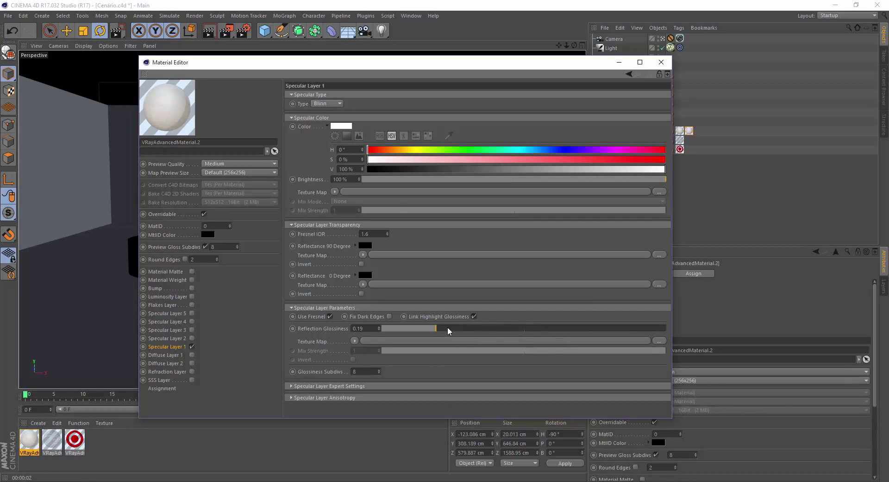
pyautogui.moveTo(447, 330); pyautogui.dragTo(658, 330)
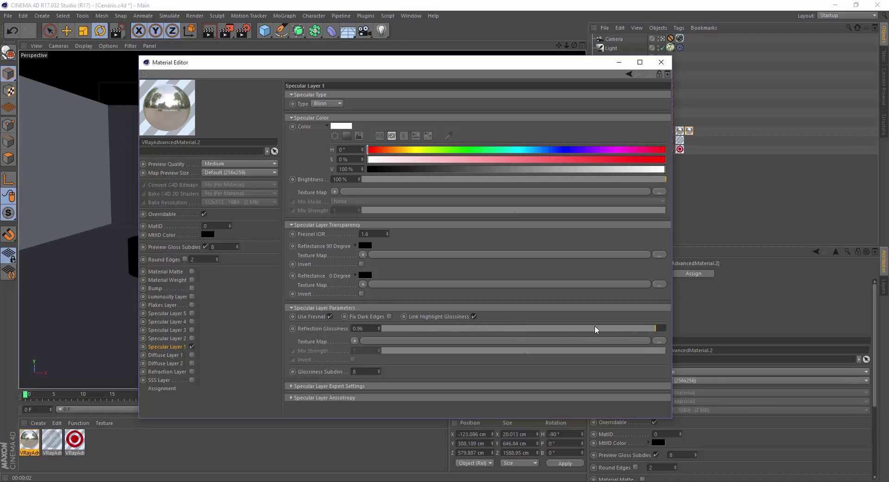
pyautogui.moveTo(638, 329); pyautogui.dragTo(598, 329)
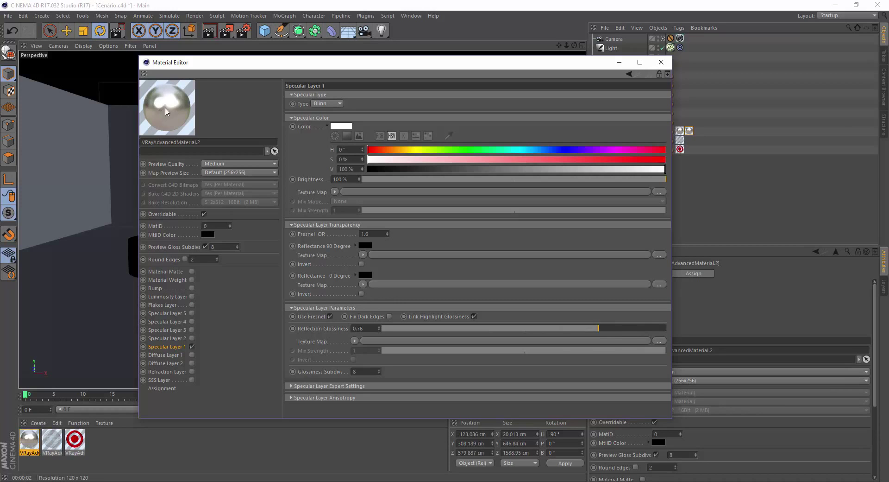
pyautogui.click(554, 329)
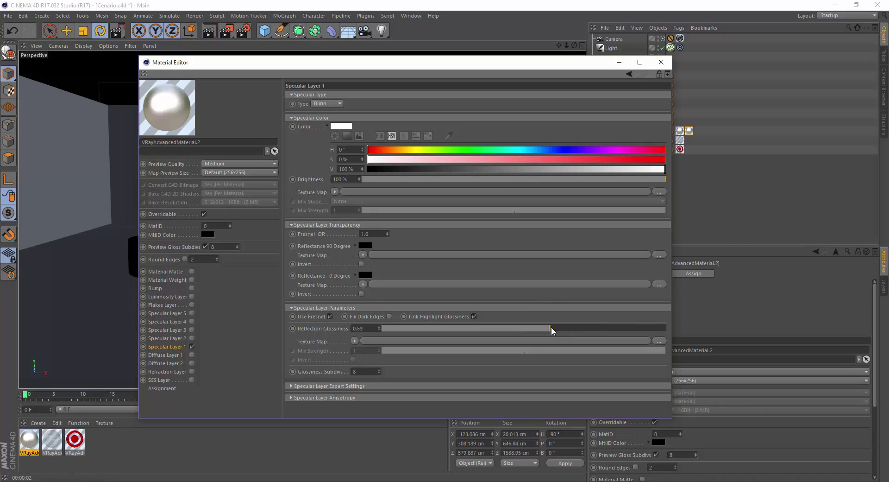
pyautogui.moveTo(552, 330); pyautogui.dragTo(668, 337)
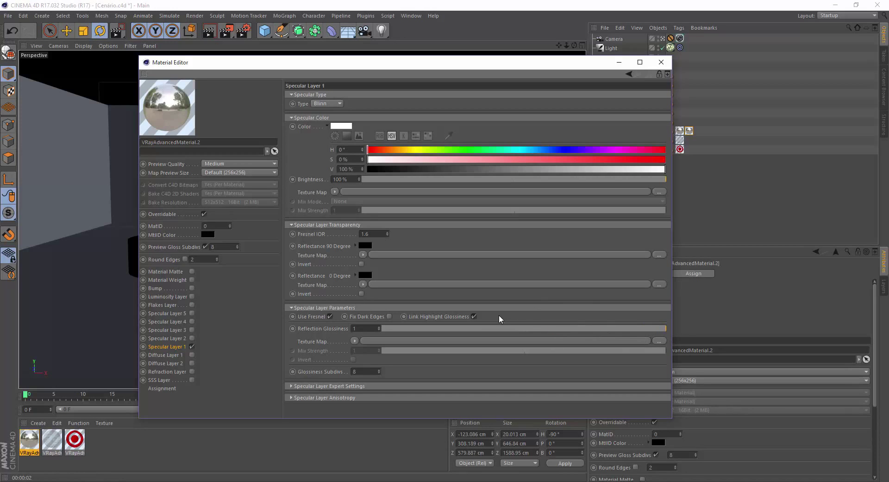
# Unlink the highlight glossiness, try Reflection Glossiness at 0.79, restore it to 1, and set Highlight Glossiness to 0.81
pyautogui.click(473, 316)
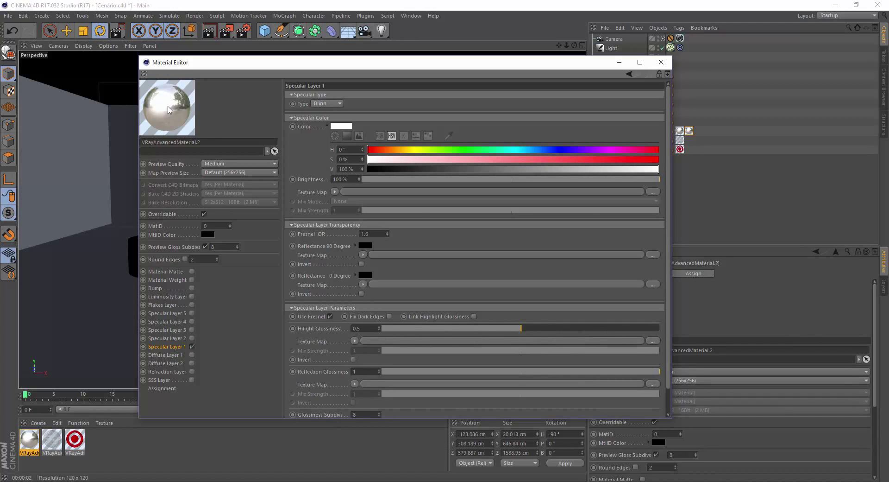
pyautogui.moveTo(529, 329)
pyautogui.mouseDown()
pyautogui.moveTo(636, 330)
pyautogui.moveTo(458, 330)
pyautogui.moveTo(521, 334)
pyautogui.mouseUp()
pyautogui.click(586, 329)
pyautogui.moveTo(635, 371); pyautogui.dragTo(603, 370)
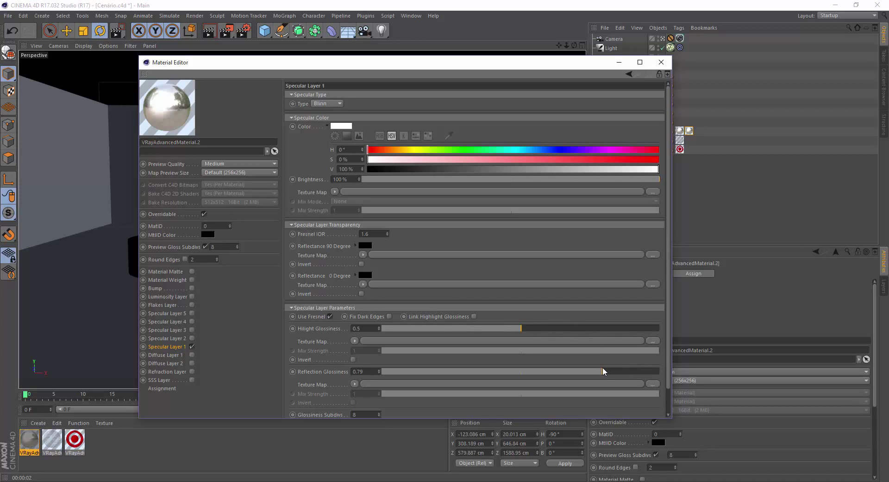
pyautogui.moveTo(520, 329)
pyautogui.mouseDown()
pyautogui.moveTo(415, 329)
pyautogui.moveTo(627, 332)
pyautogui.moveTo(522, 331)
pyautogui.mouseUp()
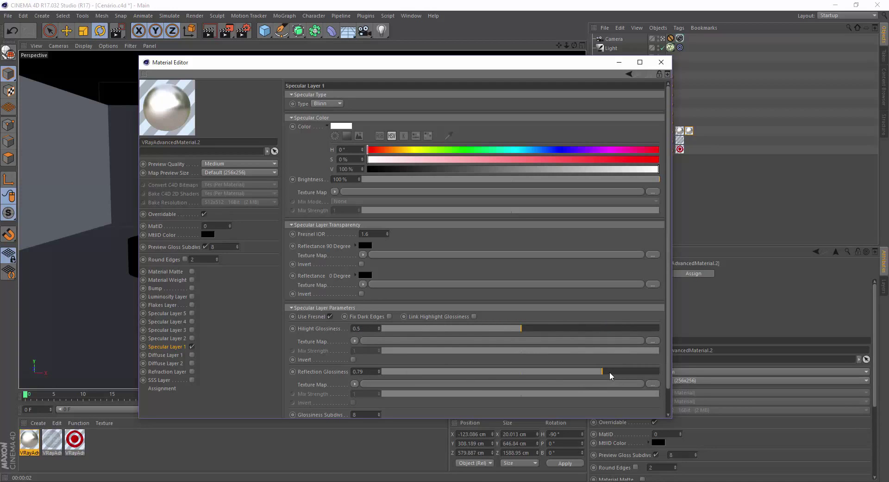
pyautogui.moveTo(604, 370); pyautogui.dragTo(664, 370)
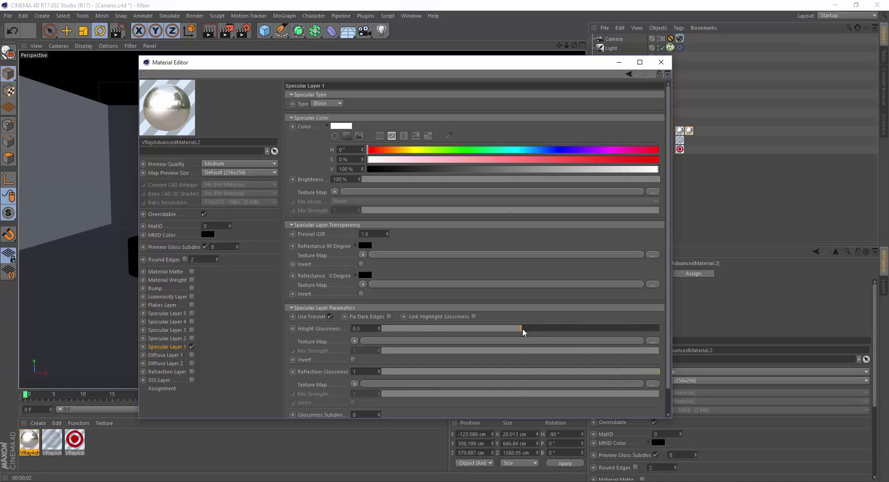
pyautogui.moveTo(523, 332); pyautogui.dragTo(609, 329)
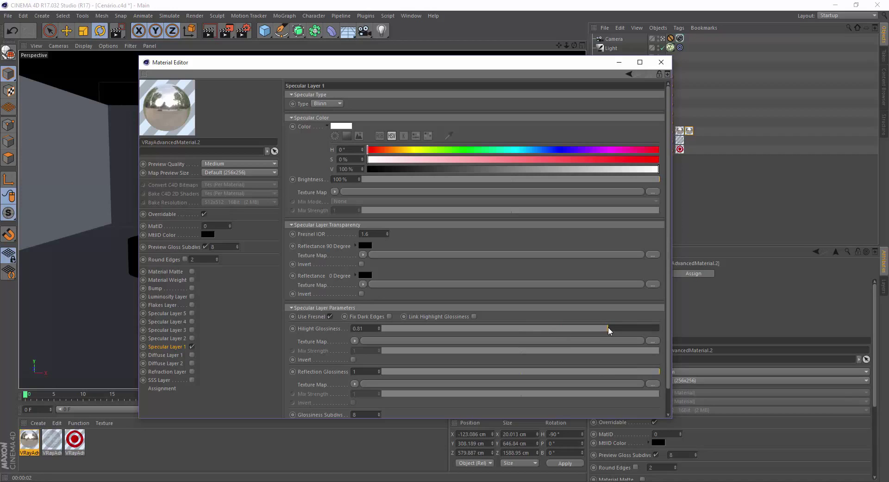
# Disable Use Fresnel and lower the Specular Layer 1 transparency amount to 0%
pyautogui.click(329, 316)
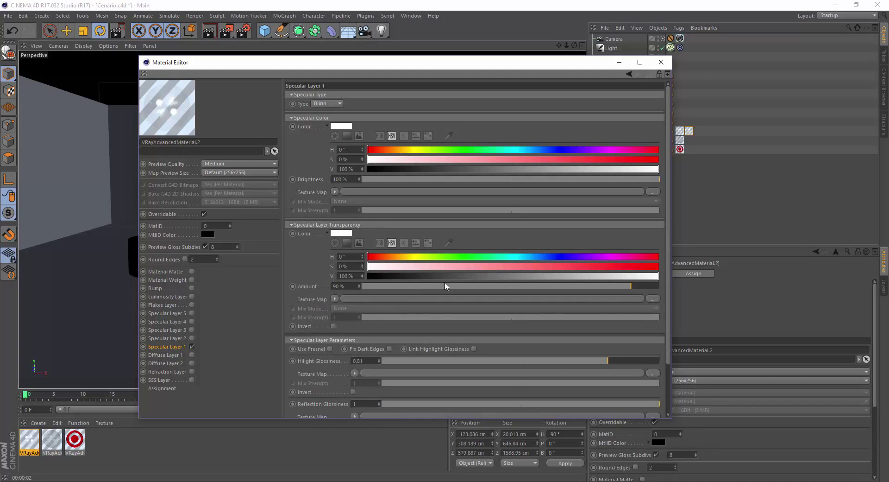
pyautogui.moveTo(503, 285); pyautogui.dragTo(433, 285)
pyautogui.moveTo(364, 286); pyautogui.dragTo(351, 282)
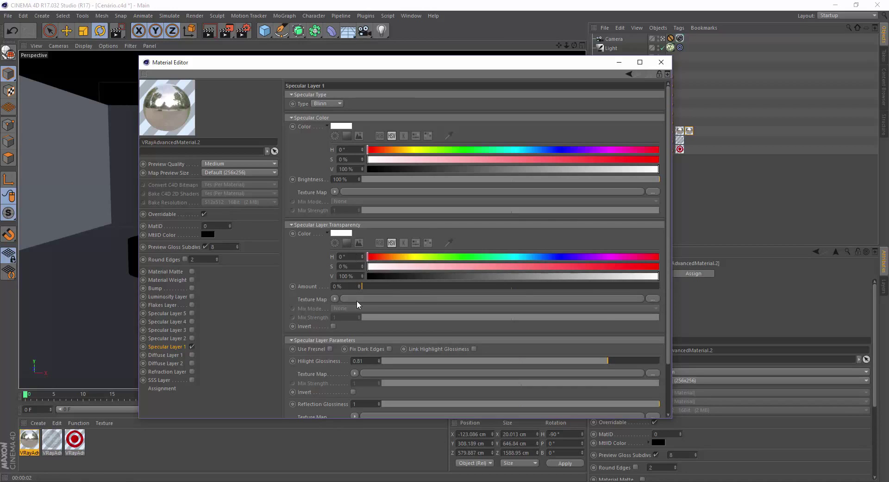
# Enable Use Fresnel and set the Reflectance 0 Degree colour back to white
pyautogui.click(329, 348)
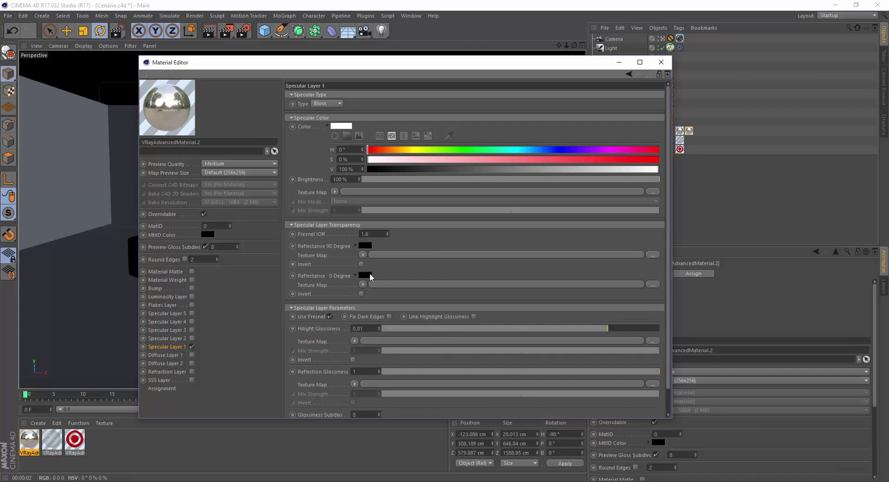
pyautogui.click(370, 275)
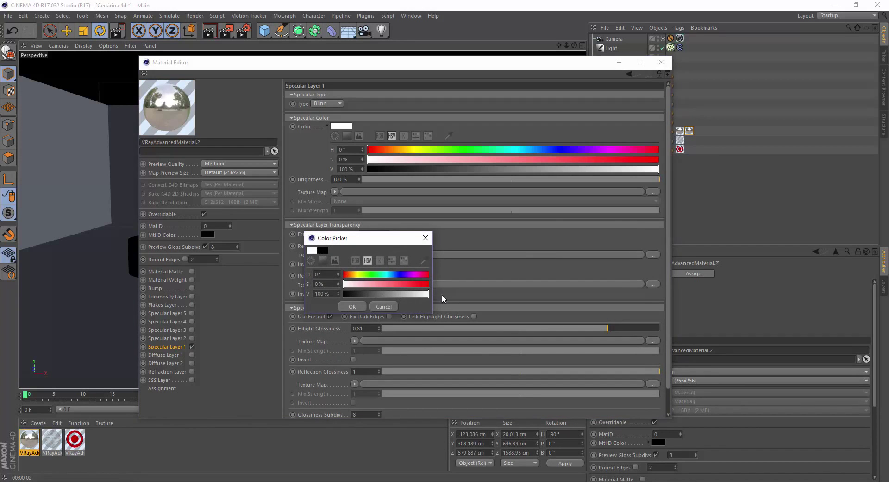
pyautogui.click(350, 305)
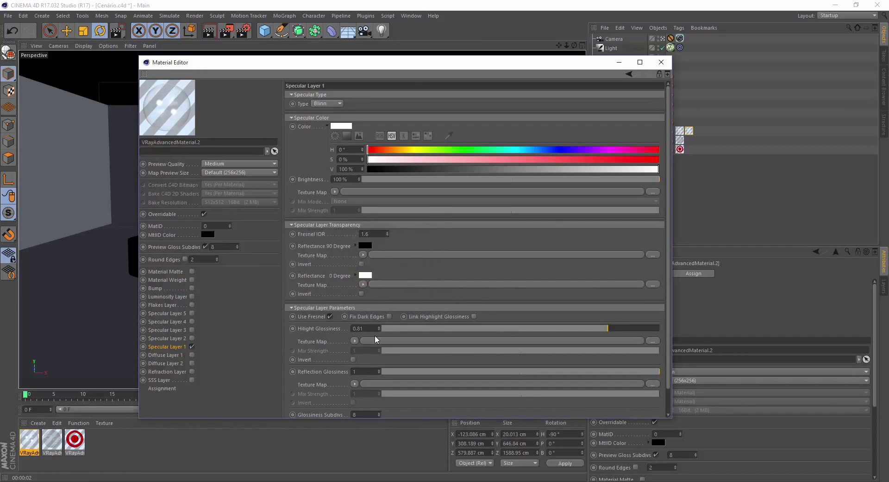
# Disable Use Fresnel on Specular Layer 1, set Highlight Glossiness to 0.35, and set the transparency amount to 76%
pyautogui.click(331, 315)
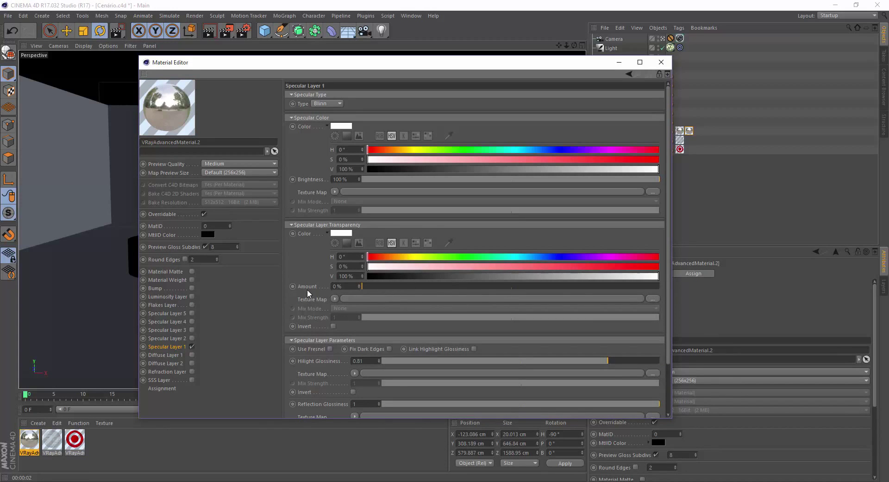
pyautogui.moveTo(379, 290)
pyautogui.mouseDown()
pyautogui.moveTo(669, 293)
pyautogui.moveTo(368, 293)
pyautogui.mouseUp()
pyautogui.moveTo(371, 285); pyautogui.dragTo(614, 286)
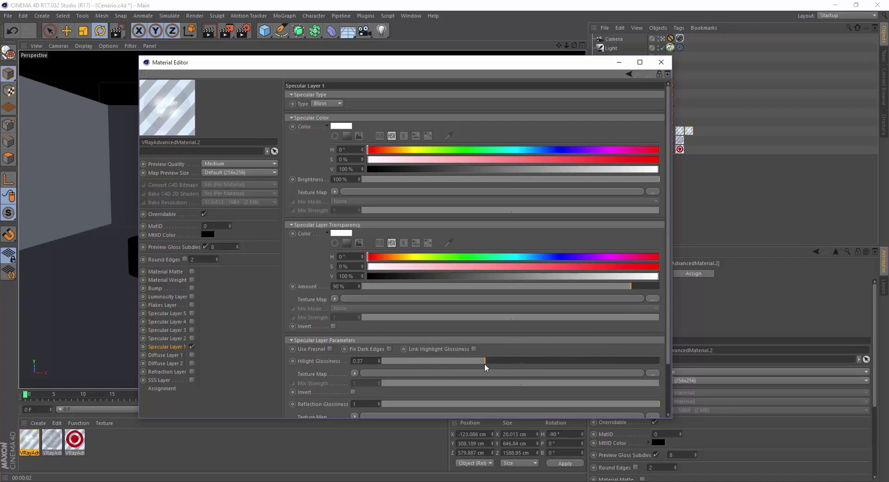
pyautogui.moveTo(484, 363); pyautogui.dragTo(482, 363)
pyautogui.moveTo(595, 286); pyautogui.dragTo(590, 287)
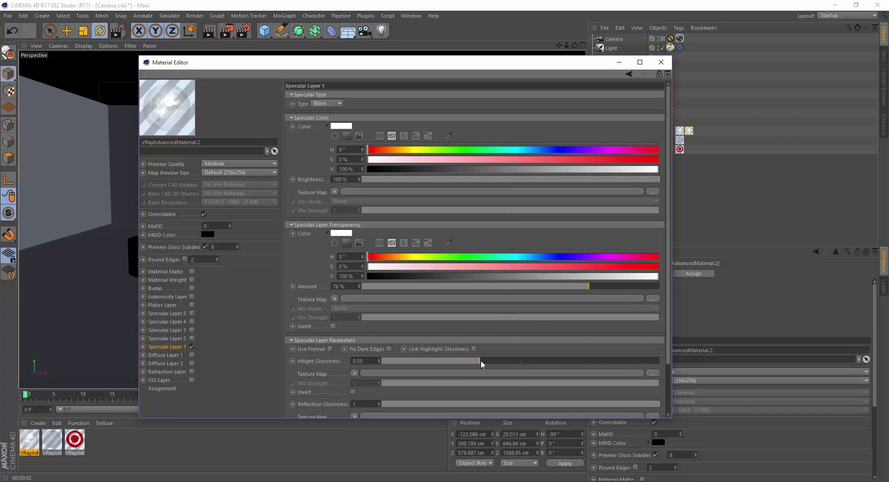
# Set the Highlight Glossiness of Specular Layer 1 to 0.31
pyautogui.moveTo(521, 358); pyautogui.dragTo(468, 360)
pyautogui.click(343, 234)
pyautogui.moveTo(334, 234); pyautogui.dragTo(355, 234)
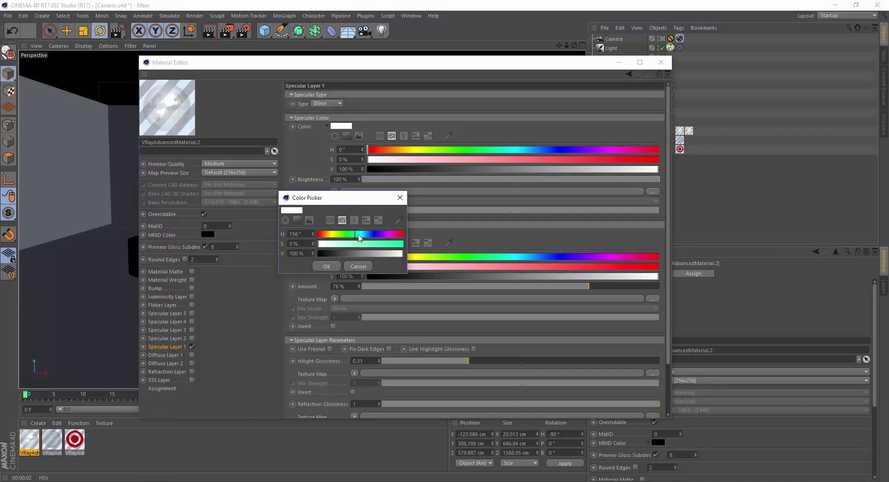
pyautogui.moveTo(356, 244); pyautogui.dragTo(368, 244)
pyautogui.click(377, 253)
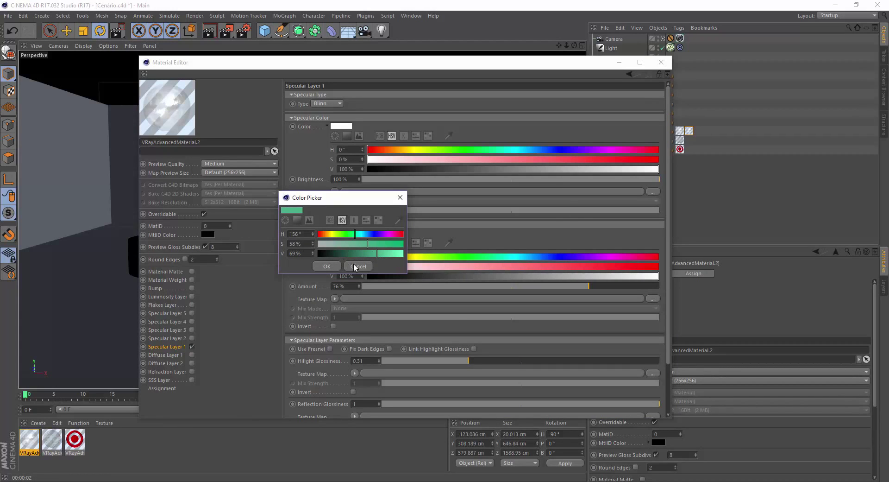
pyautogui.moveTo(367, 254); pyautogui.dragTo(363, 254)
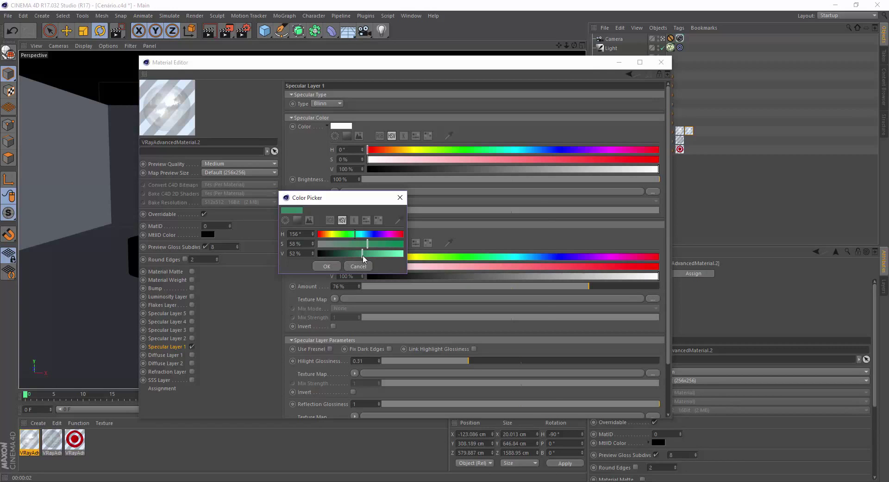
pyautogui.click(400, 198)
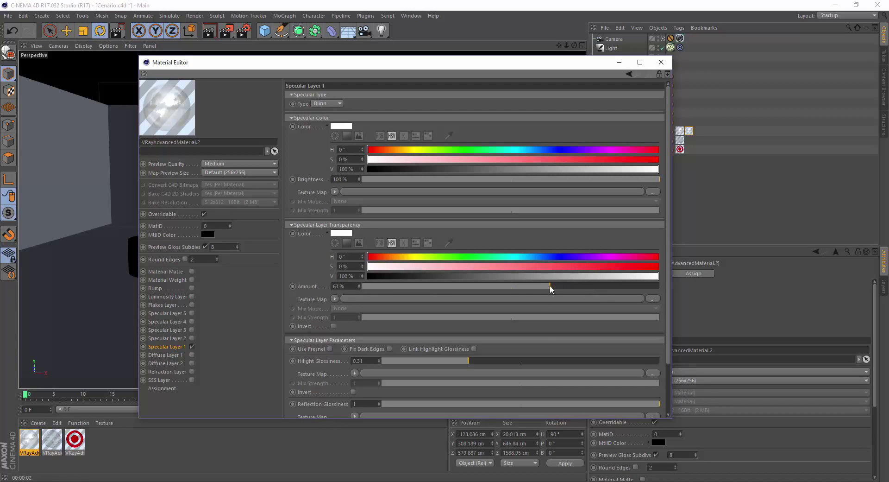
# Try Specular Layer 1 transparency amounts of 13% and 30%, set the amount to 75%, and close the material editor
pyautogui.moveTo(516, 283); pyautogui.dragTo(516, 283)
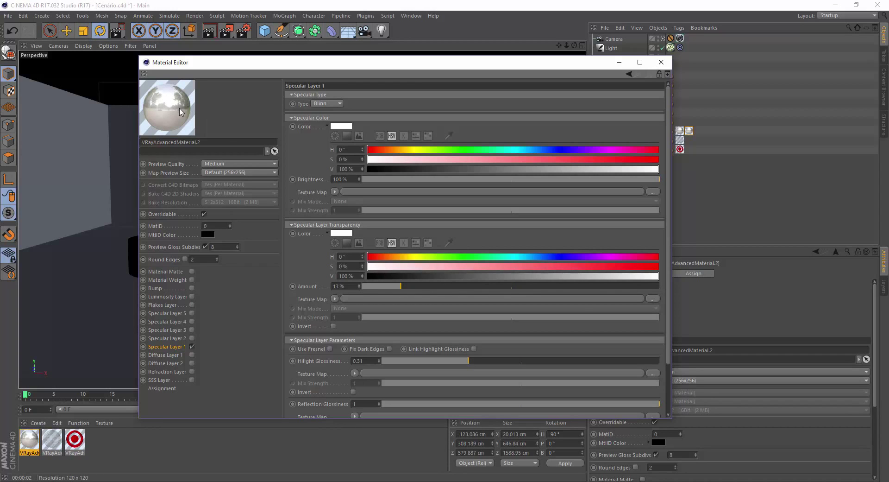
pyautogui.click(499, 287)
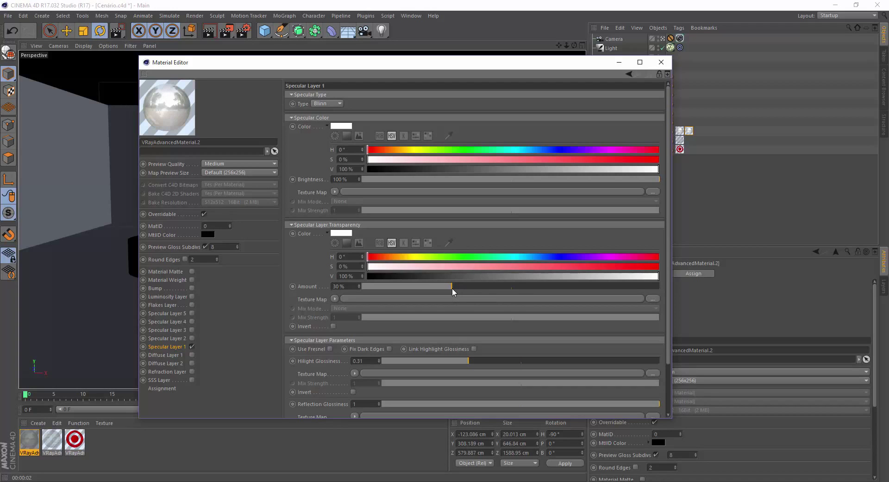
pyautogui.moveTo(454, 285); pyautogui.dragTo(583, 285)
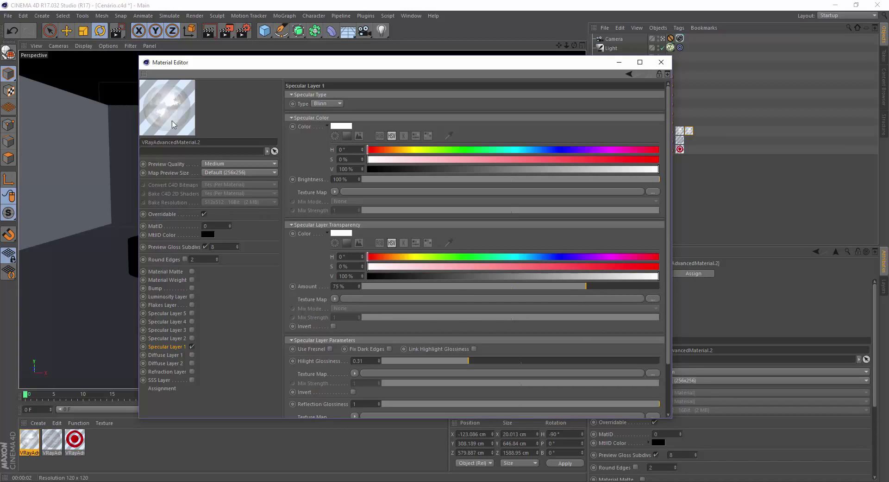
pyautogui.click(661, 62)
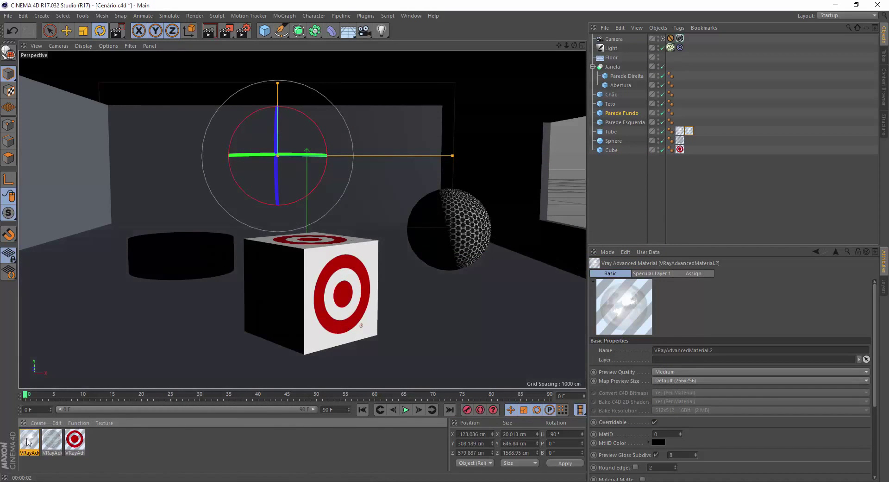
# Apply VRayAdvancedMaterial.2 to the target-textured cube and render a region around it
pyautogui.moveTo(31, 444); pyautogui.dragTo(323, 268)
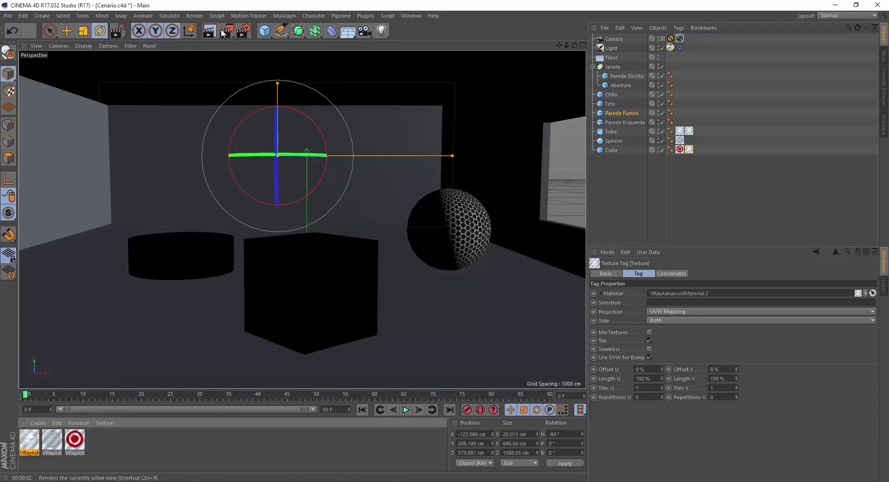
pyautogui.moveTo(225, 32); pyautogui.dragTo(255, 41)
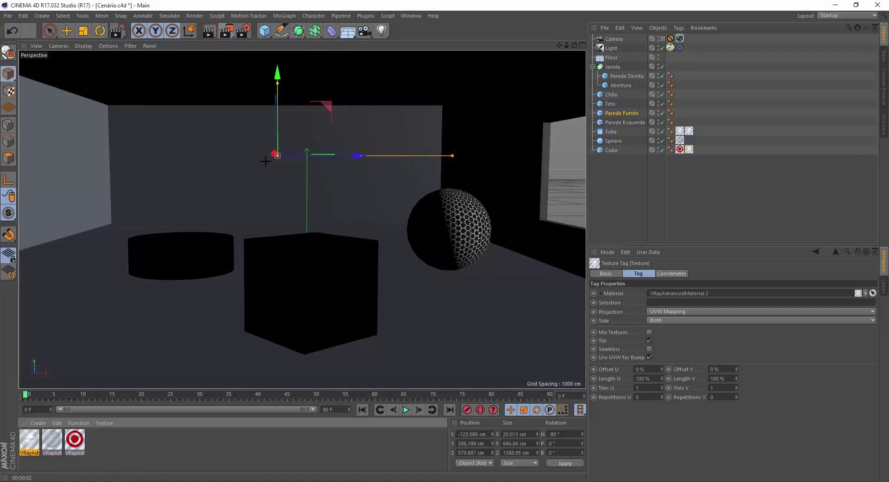
pyautogui.moveTo(238, 212); pyautogui.dragTo(395, 359)
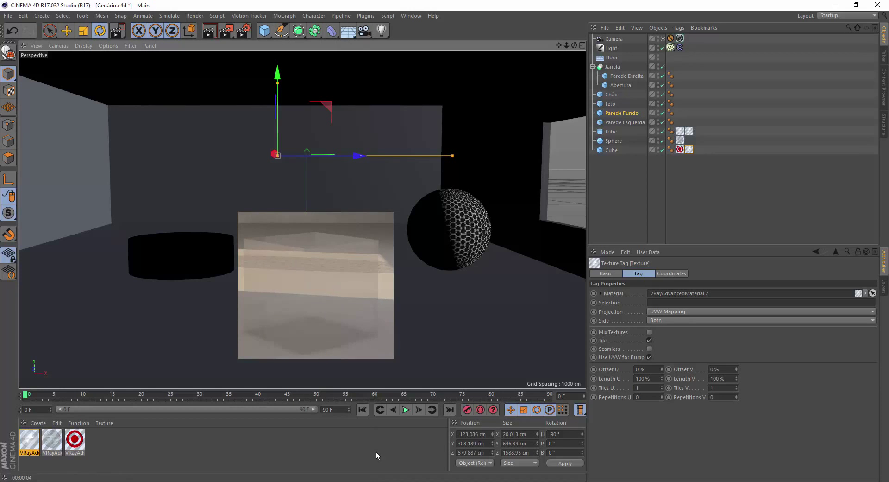
# Apply VRayAdvancedMaterial.2 to the sphere and render a region around it
pyautogui.moveTo(29, 443); pyautogui.dragTo(471, 231)
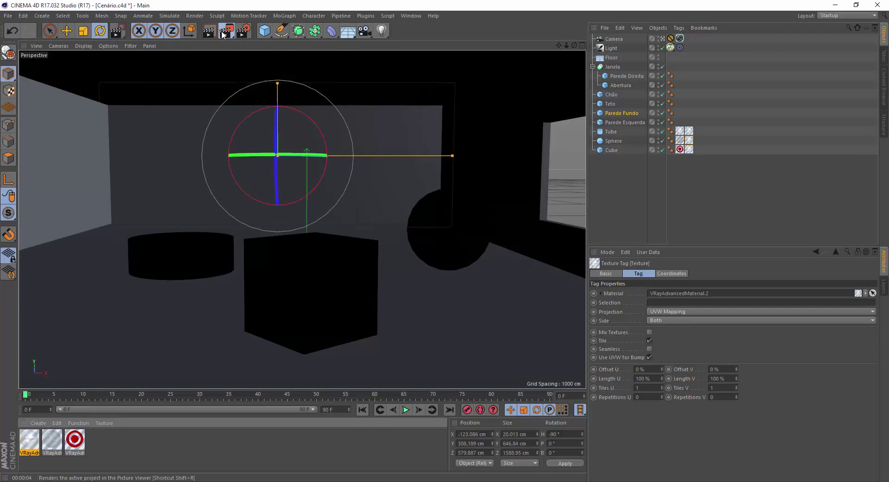
pyautogui.moveTo(227, 30); pyautogui.dragTo(275, 46)
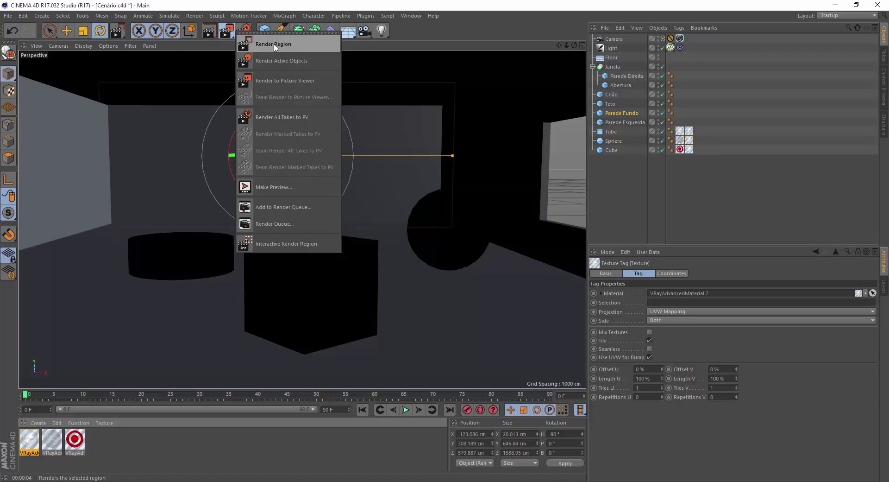
pyautogui.moveTo(397, 172); pyautogui.dragTo(512, 281)
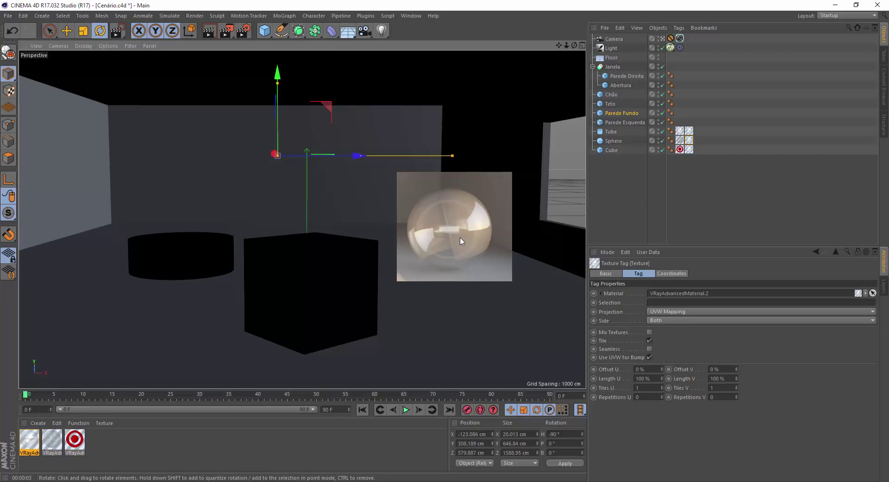
# Set the Specular Layer 1 transparency amount of VRayAdvancedMaterial.2 to 92% and its Highlight Glossiness to 0.58
pyautogui.click(33, 442)
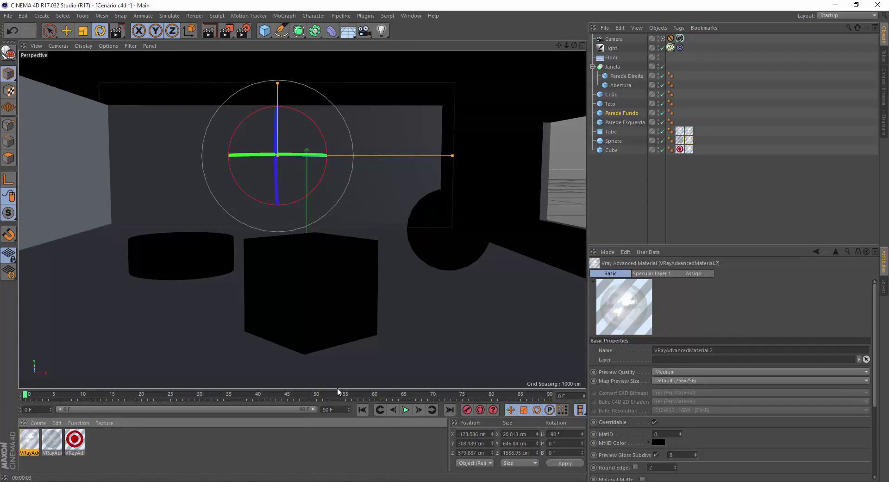
pyautogui.doubleClick(36, 434)
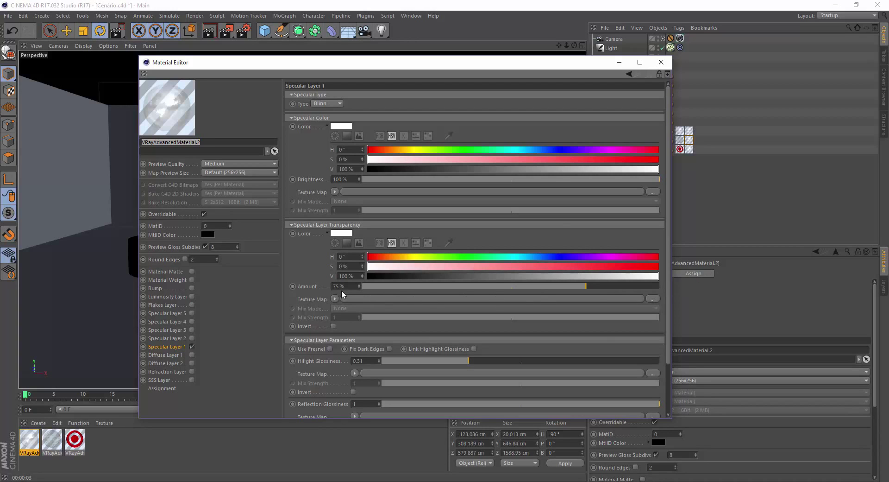
pyautogui.click(586, 286)
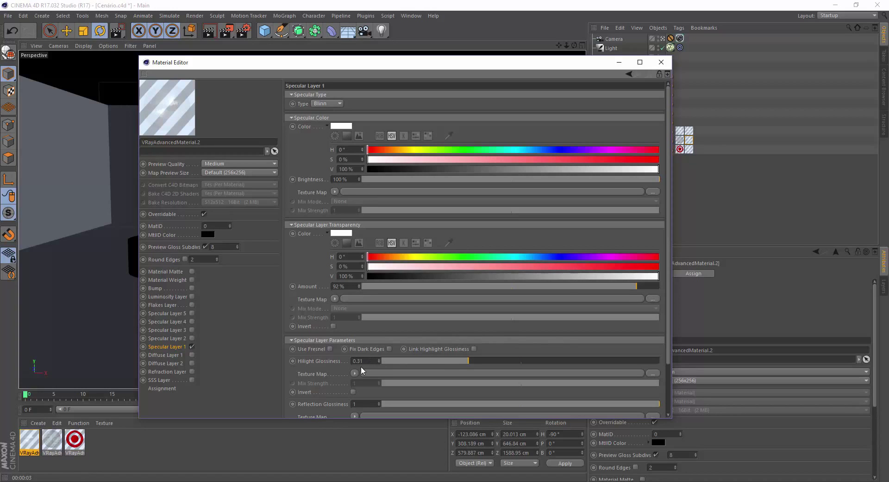
pyautogui.moveTo(473, 359); pyautogui.dragTo(499, 360)
pyautogui.moveTo(414, 360); pyautogui.dragTo(543, 359)
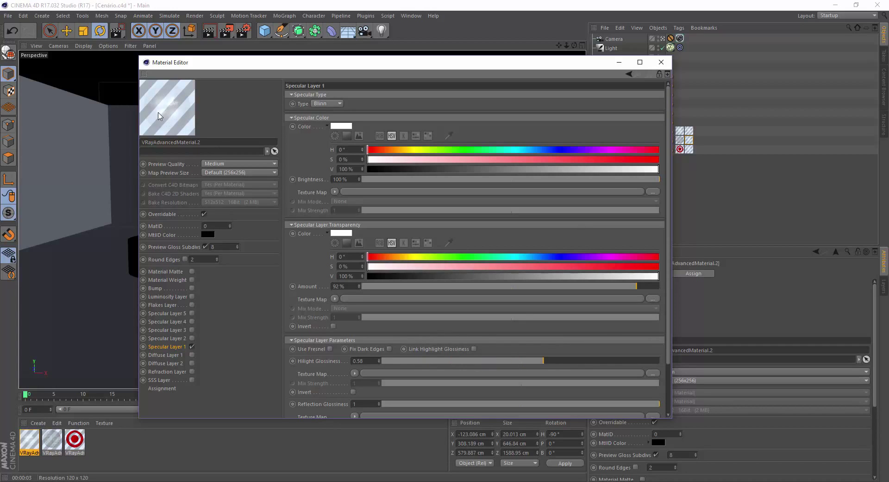
pyautogui.click(661, 62)
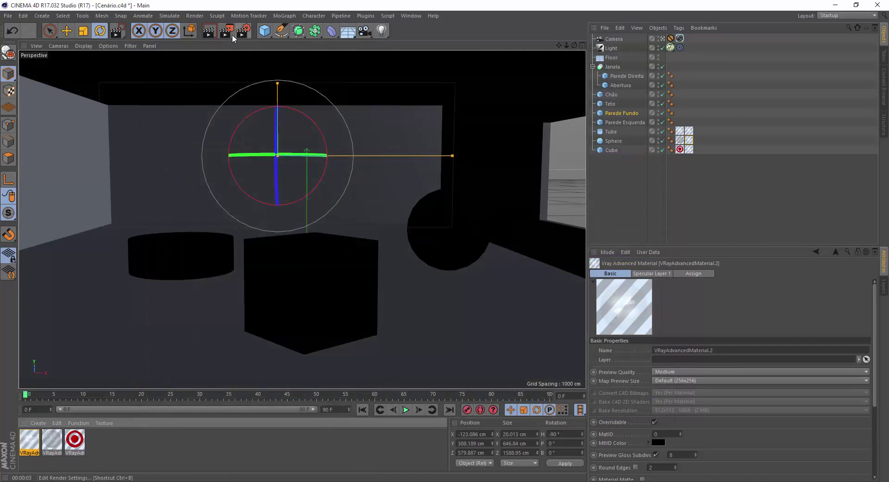
# Render a region around the sphere to check the changed specular settings
pyautogui.click(227, 31)
pyautogui.click(273, 44)
pyautogui.moveTo(397, 174); pyautogui.dragTo(512, 290)
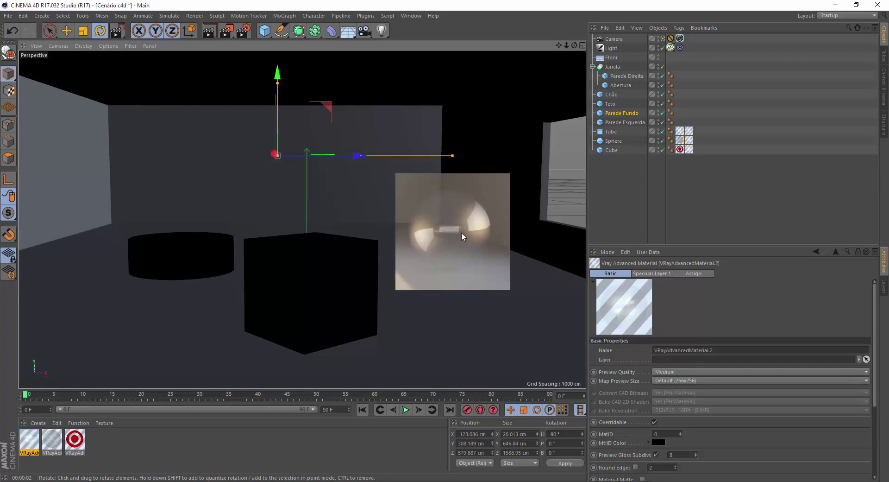
# Enable the Refraction Layer of VRayAdvancedMaterial.2 and render a region around the sphere
pyautogui.doubleClick(29, 443)
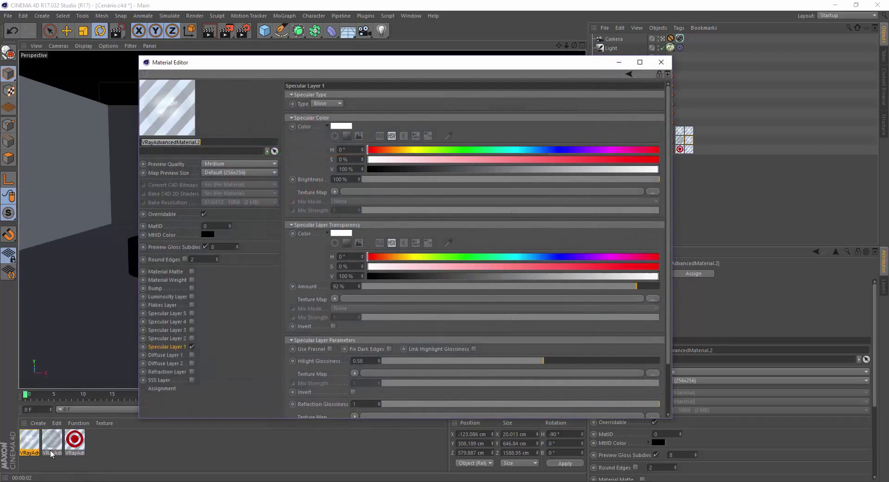
pyautogui.click(174, 371)
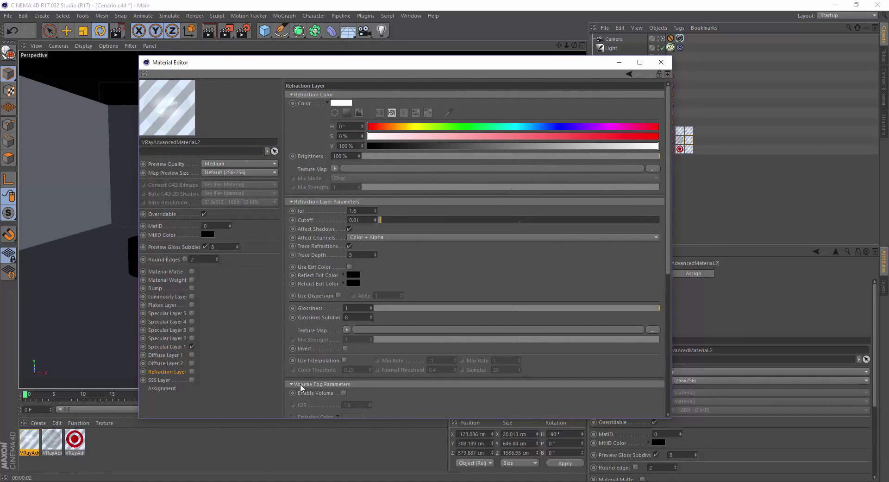
pyautogui.click(191, 372)
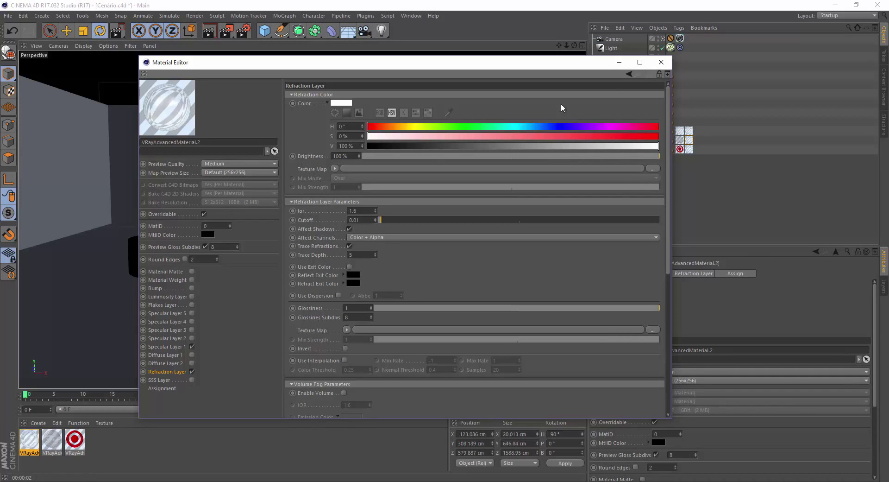
pyautogui.click(660, 62)
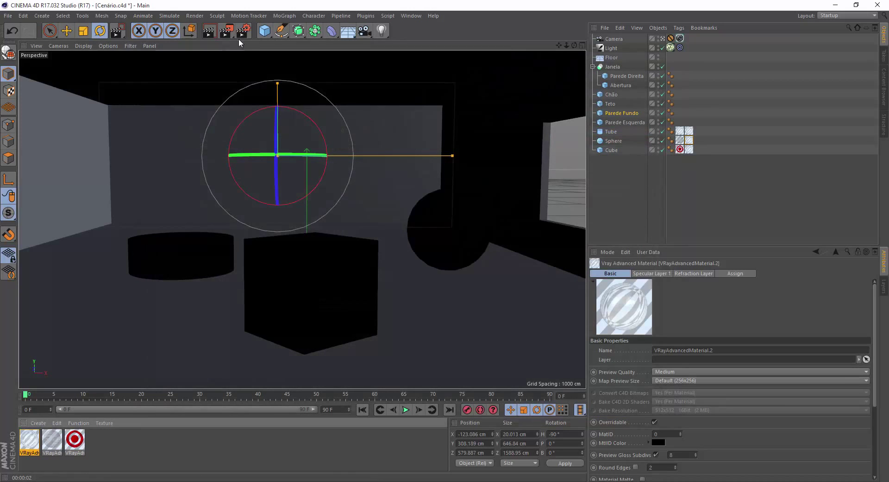
pyautogui.moveTo(227, 31); pyautogui.dragTo(250, 39)
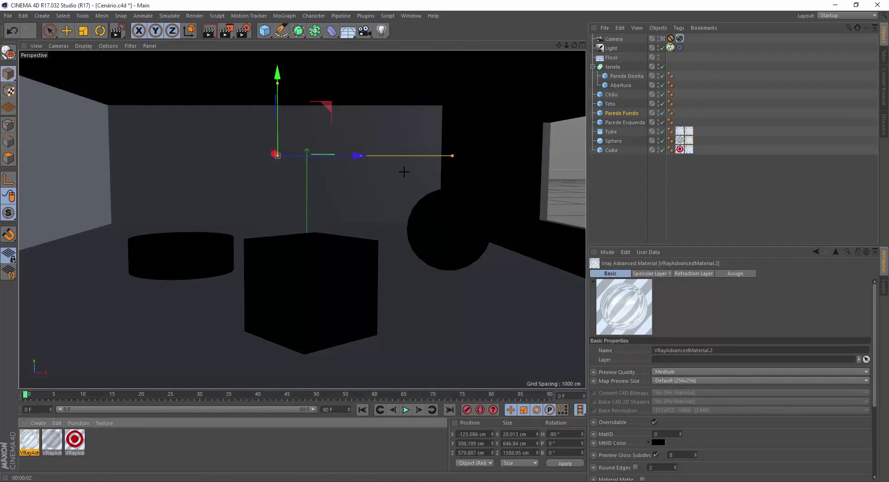
pyautogui.moveTo(404, 171); pyautogui.dragTo(504, 280)
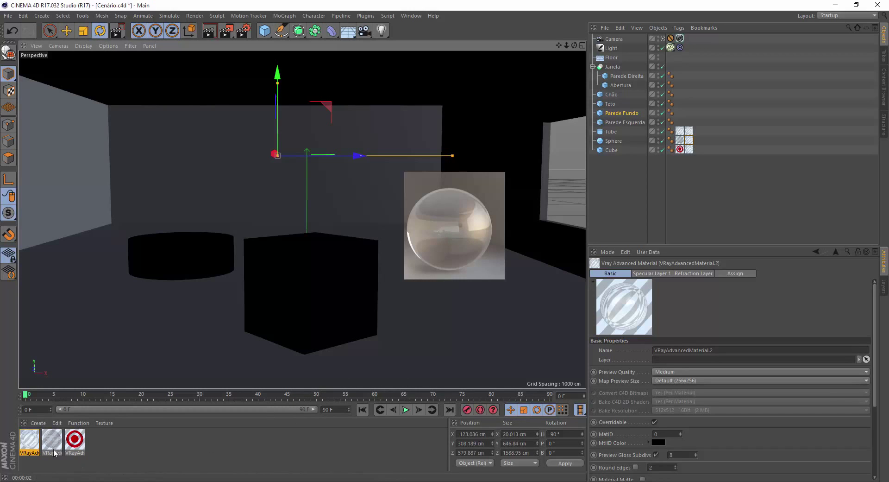
# Open the Refraction Layer's Ior value of VRayAdvancedMaterial.2 for editing and move the material editor aside
pyautogui.doubleClick(31, 444)
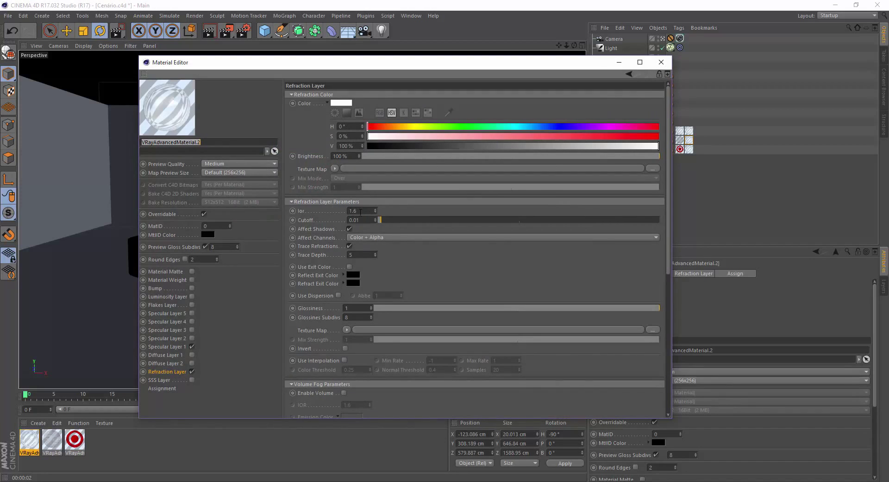
pyautogui.doubleClick(363, 210)
pyautogui.moveTo(441, 64); pyautogui.dragTo(575, 50)
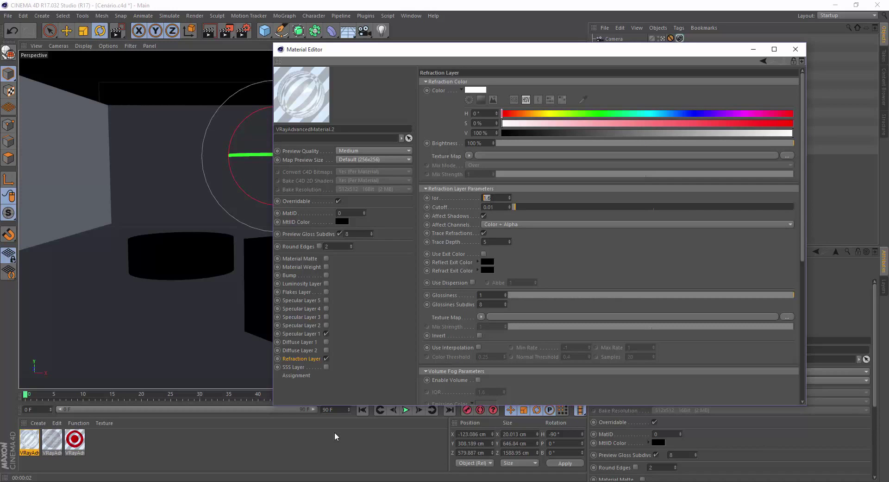
# Create a standard material, set its Transparency refraction preset to Glass, and select the Refraction value
pyautogui.doubleClick(109, 448)
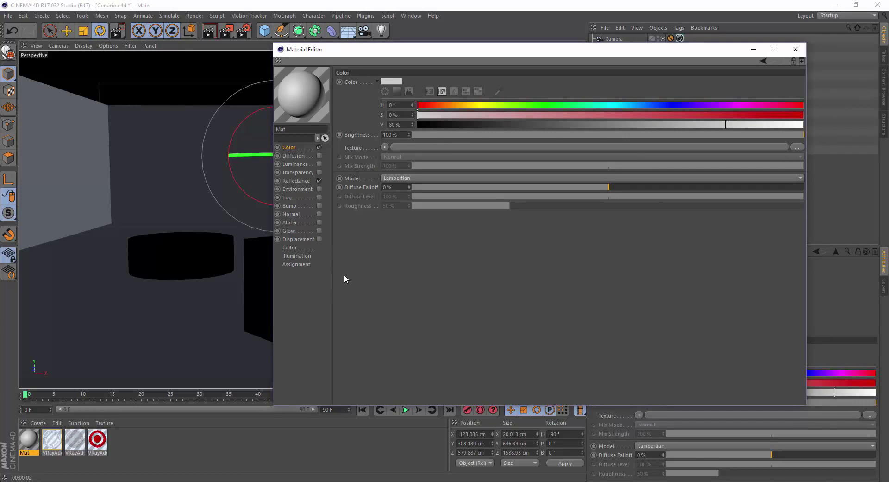
pyautogui.click(301, 182)
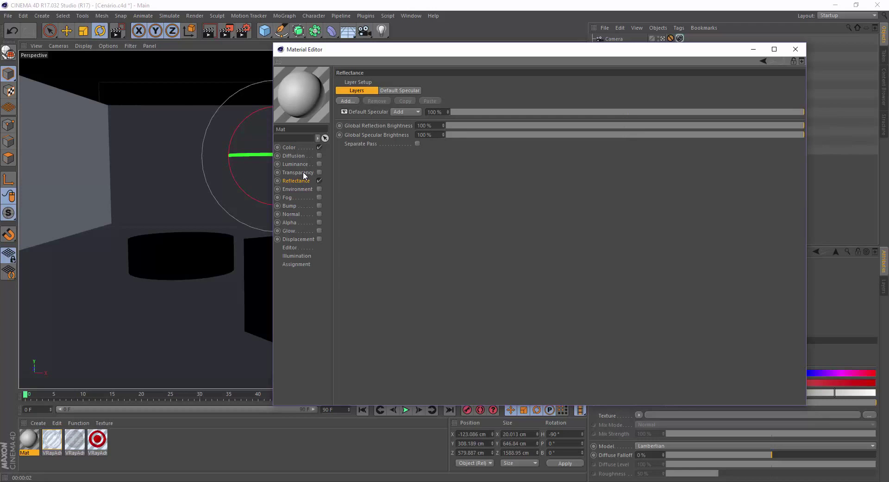
pyautogui.click(304, 172)
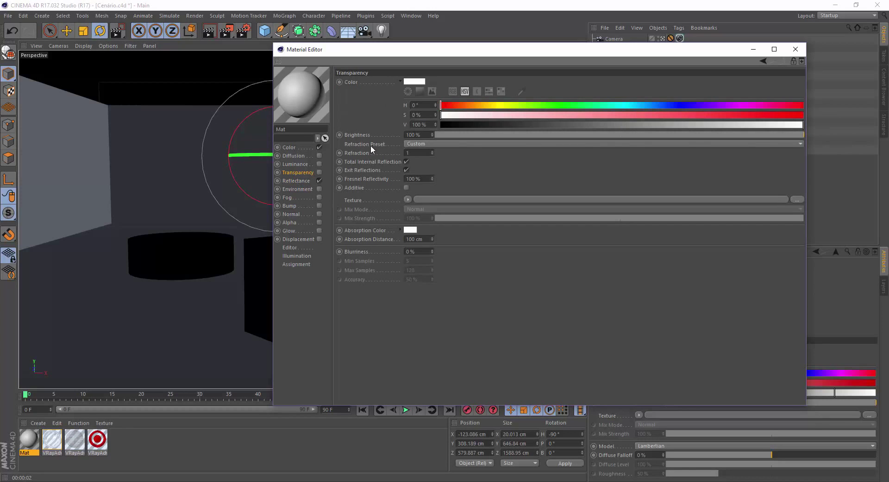
pyautogui.click(414, 153)
pyautogui.click(451, 144)
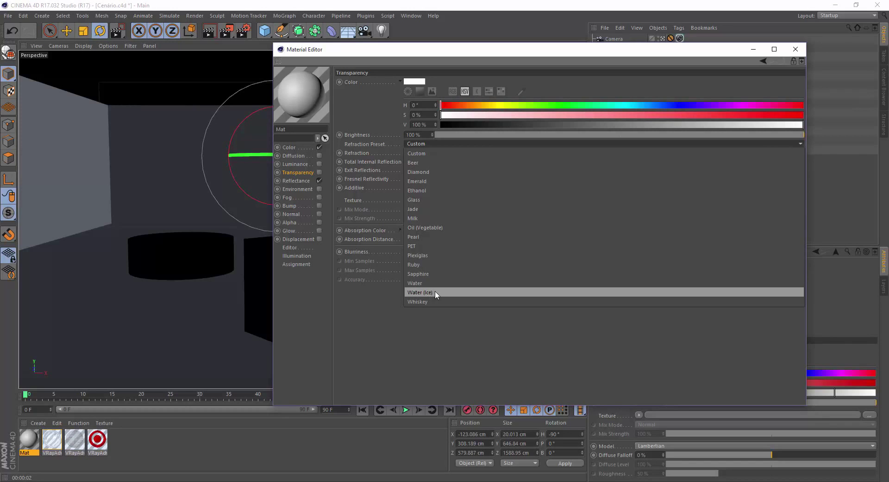
pyautogui.click(420, 203)
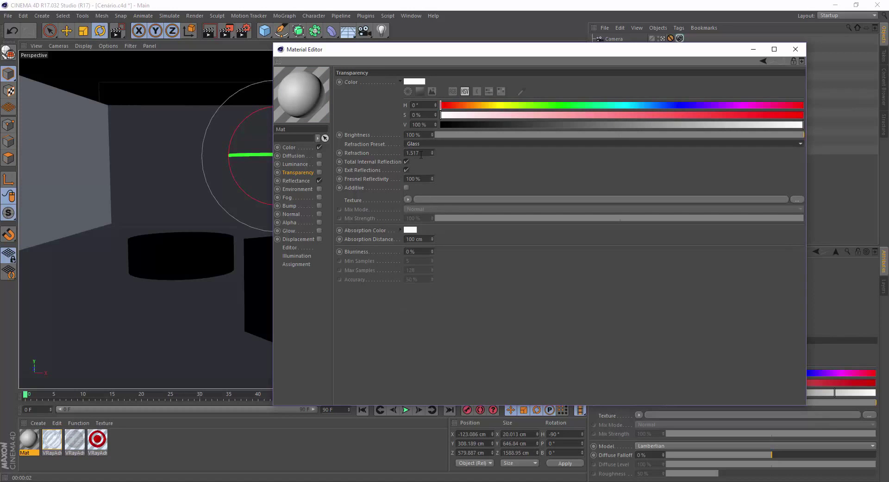
pyautogui.moveTo(420, 154); pyautogui.dragTo(395, 150)
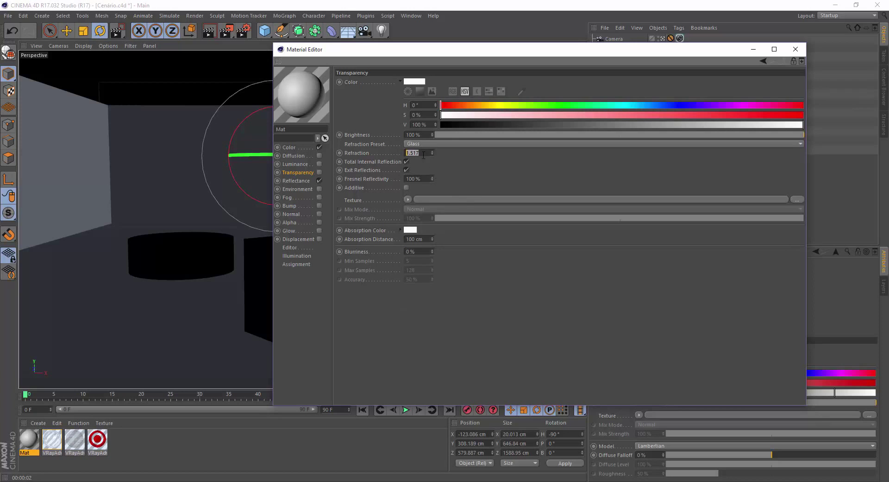
pyautogui.click(57, 439)
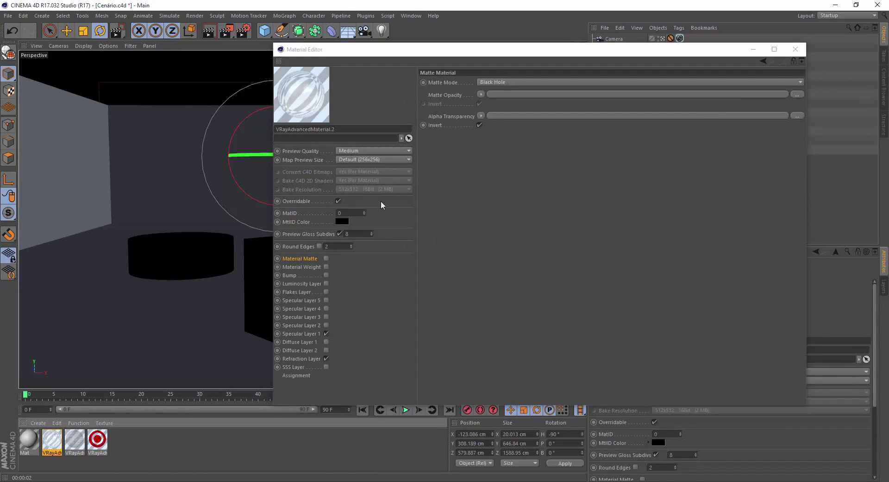
pyautogui.click(303, 359)
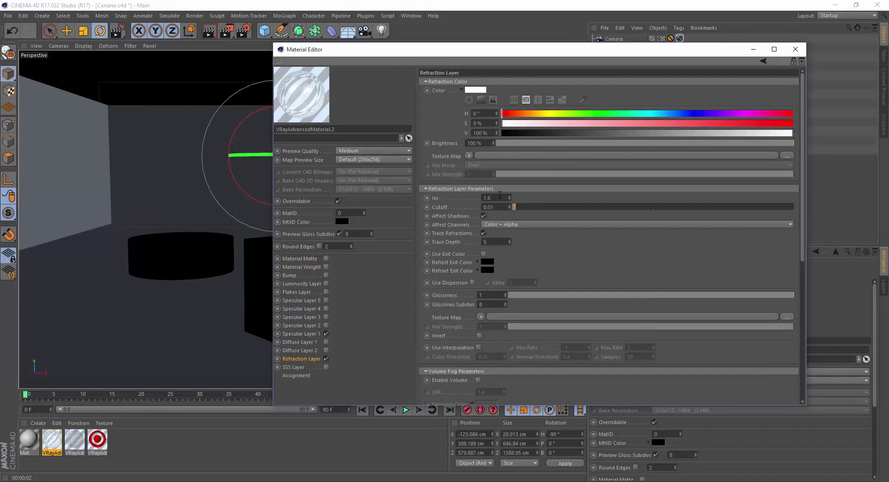
pyautogui.doubleClick(494, 199)
# Set the standard material's Transparency refraction preset to Diamond and copy its Refraction value
pyautogui.click(31, 438)
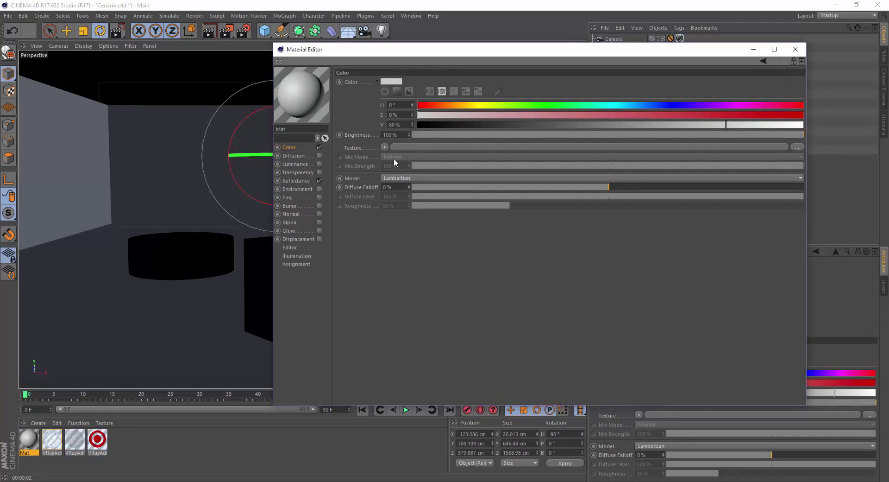
pyautogui.click(296, 173)
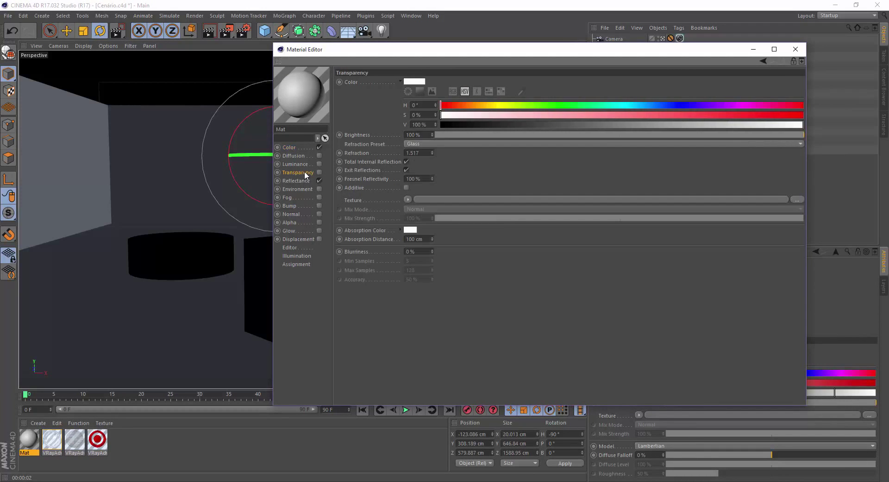
pyautogui.click(428, 143)
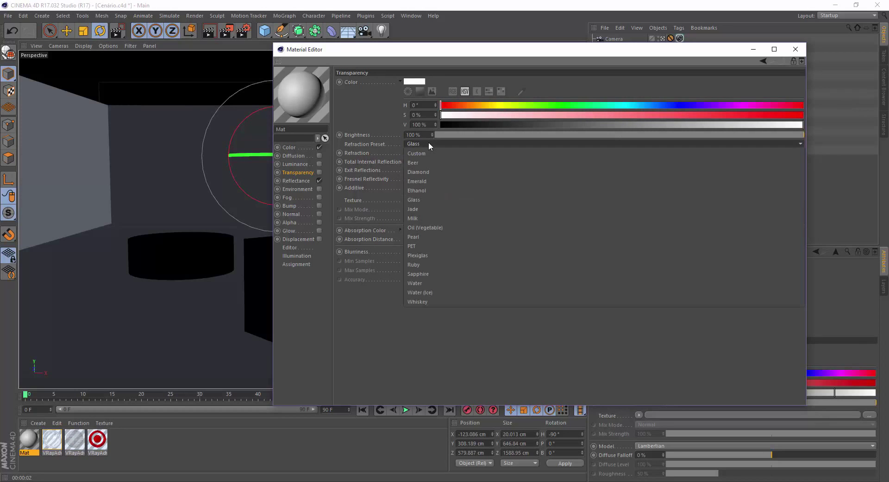
pyautogui.click(427, 172)
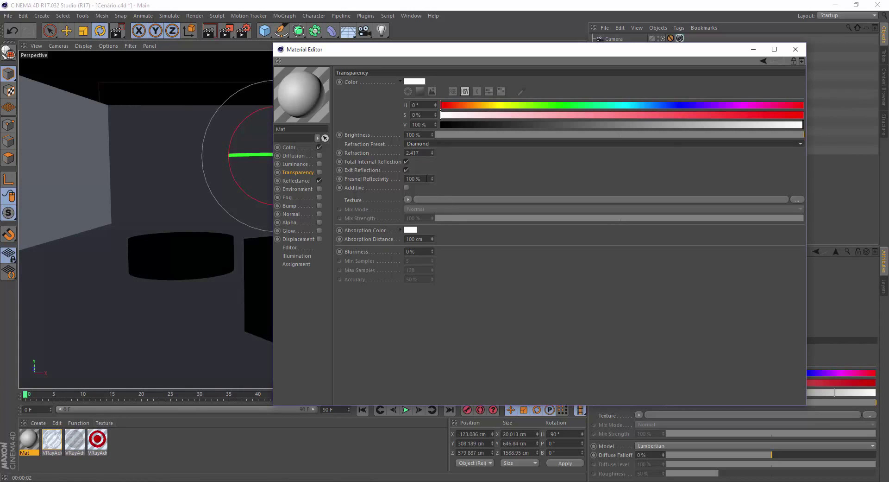
pyautogui.moveTo(426, 154); pyautogui.dragTo(394, 156)
pyautogui.hotkey('ctrl', 'c')
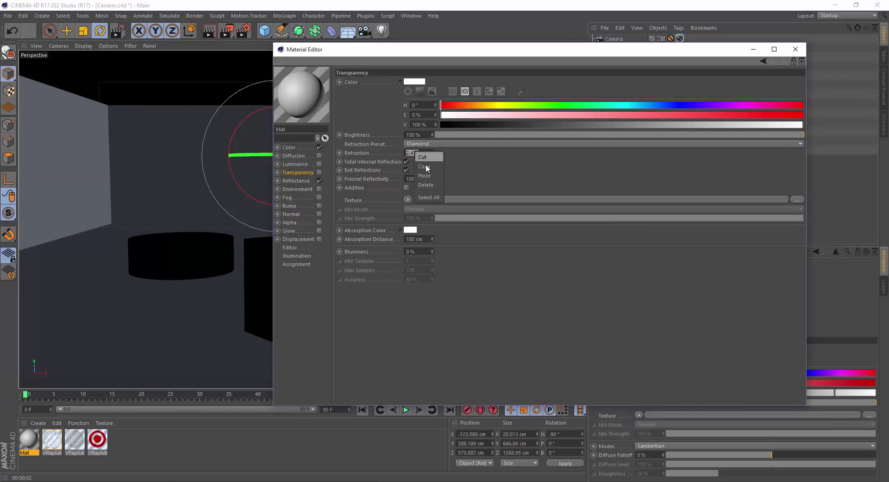
# Paste 2.417 as the Refraction Layer's Ior in VRayAdvancedMaterial.2 and disable its Specular Layer 1
pyautogui.click(52, 440)
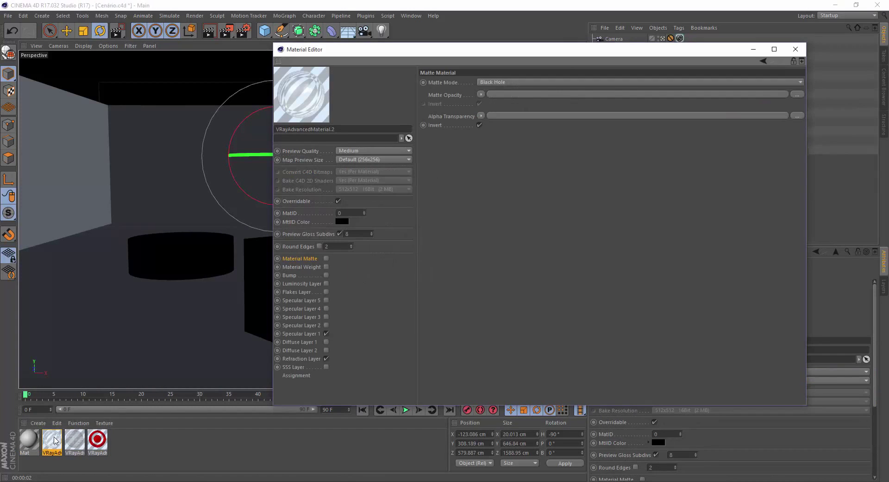
pyautogui.click(306, 359)
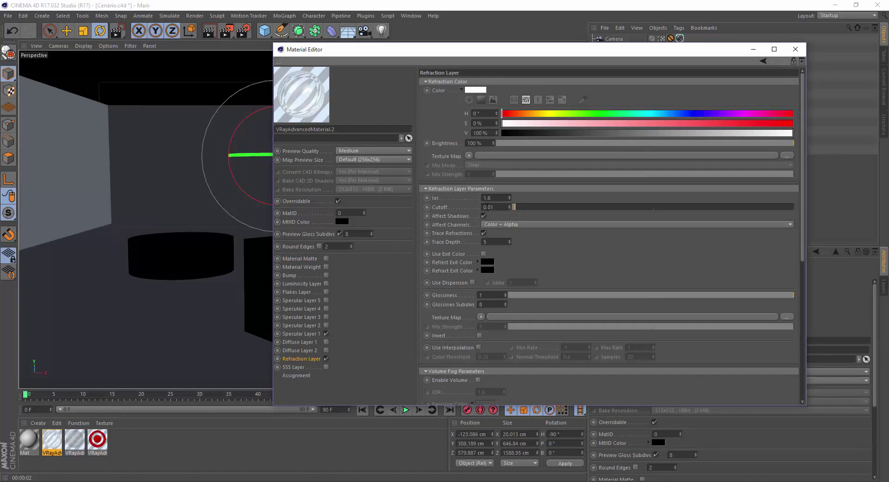
pyautogui.doubleClick(487, 198)
pyautogui.rightClick(492, 200)
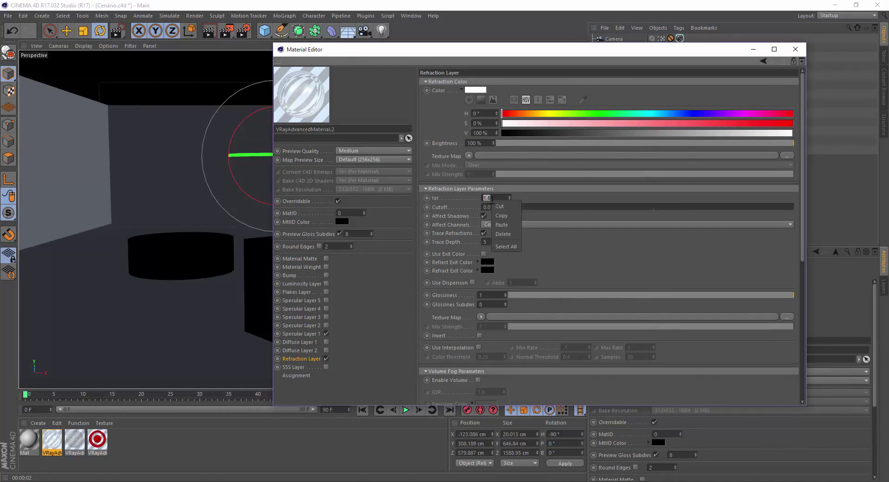
pyautogui.click(502, 225)
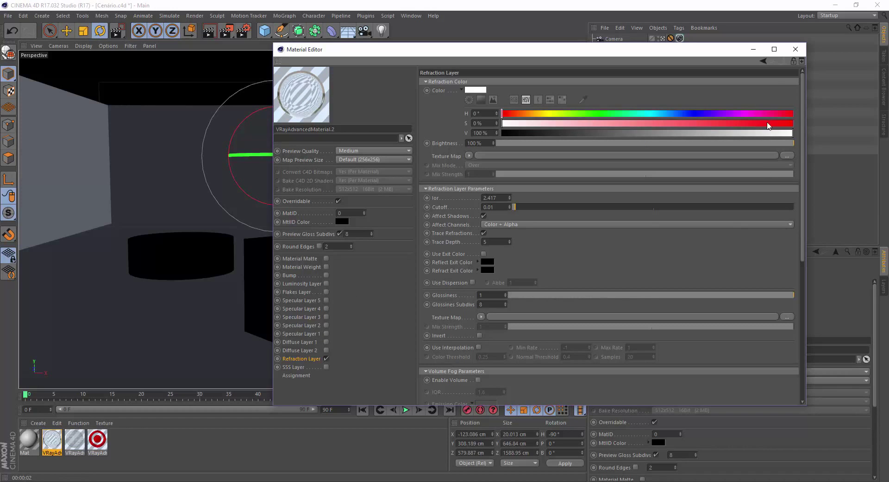
# Close the material editor and render a region around the sphere to check the refraction without specular
pyautogui.click(796, 49)
pyautogui.click(225, 31)
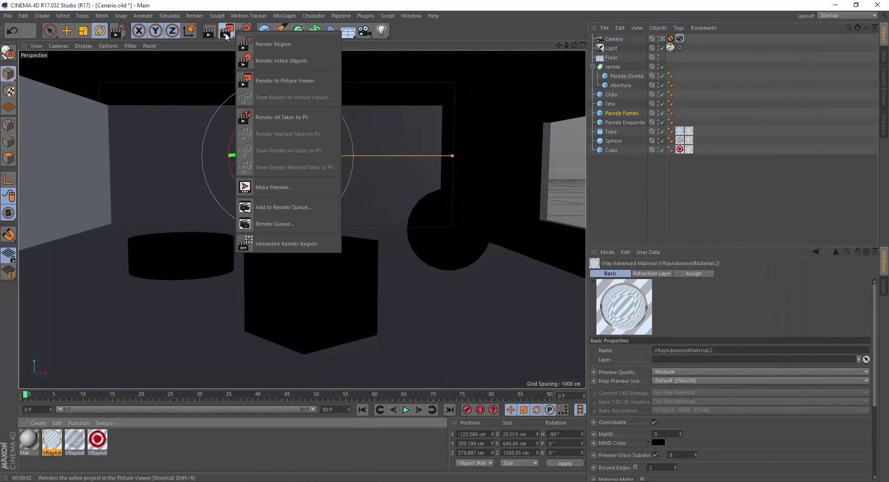
pyautogui.click(274, 44)
pyautogui.moveTo(402, 173); pyautogui.dragTo(505, 283)
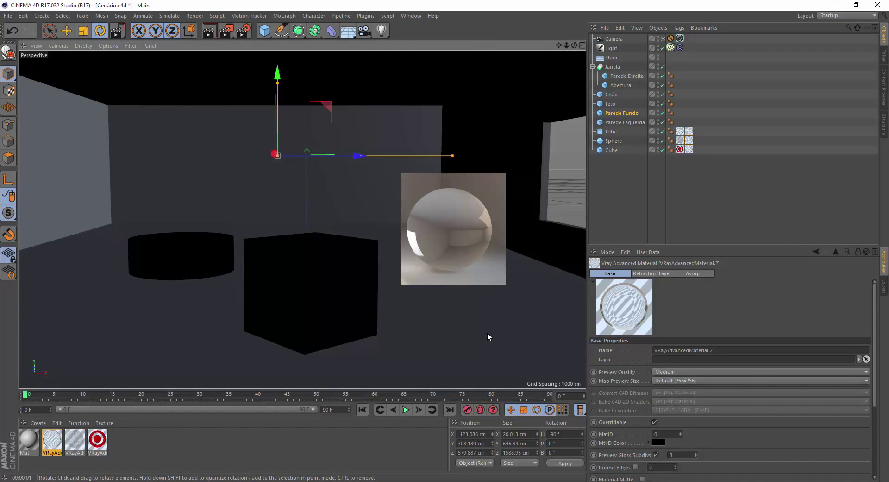
# Enable Specular Layer 1 of VRayAdvancedMaterial.2 and render a region around the sphere
pyautogui.doubleClick(52, 441)
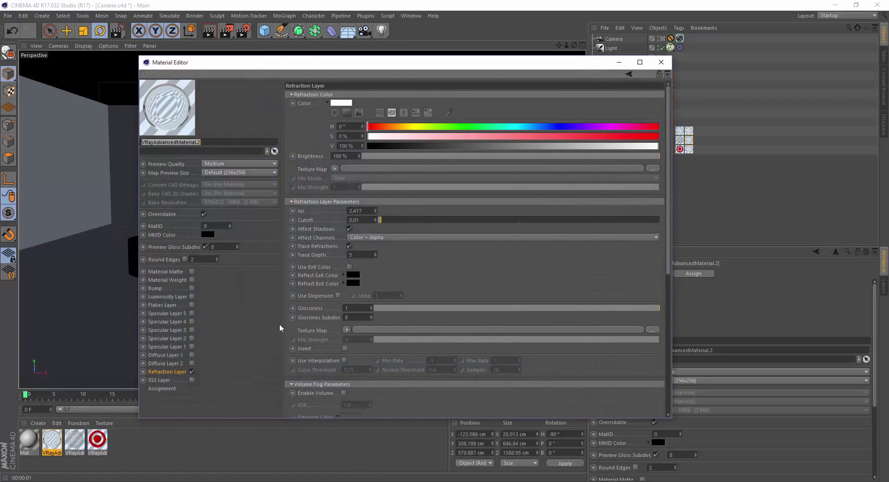
pyautogui.click(192, 346)
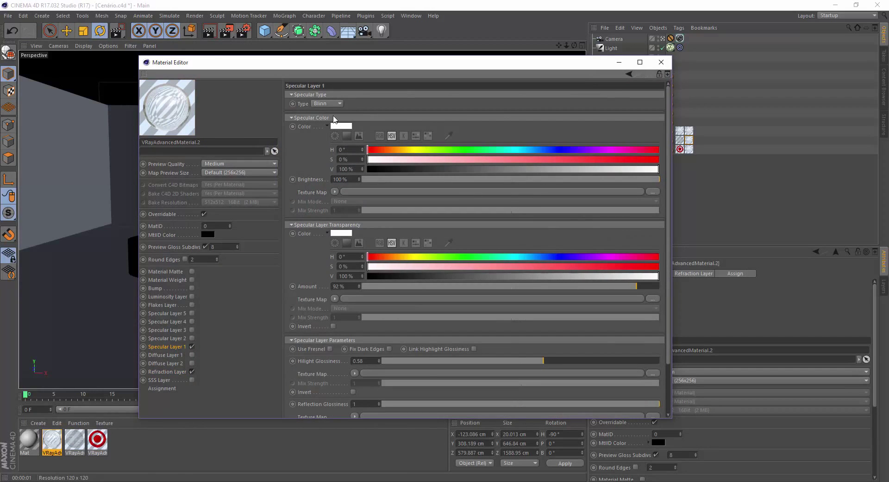
pyautogui.click(661, 62)
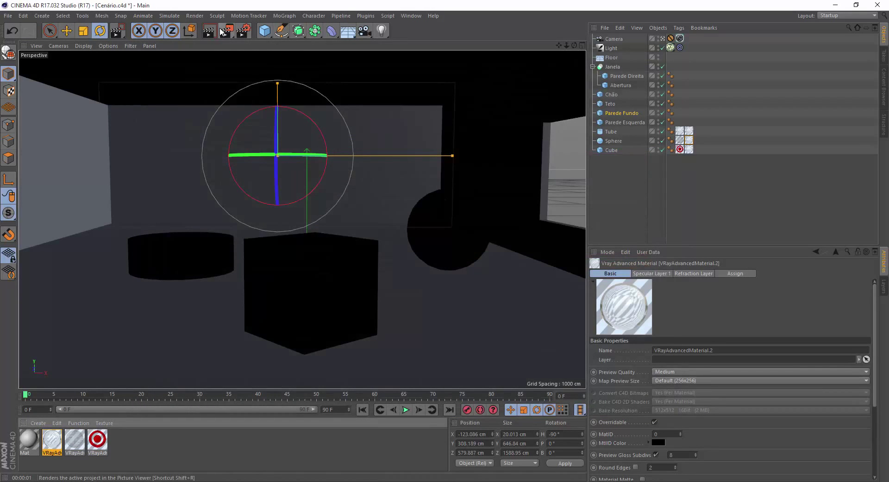
pyautogui.click(226, 31)
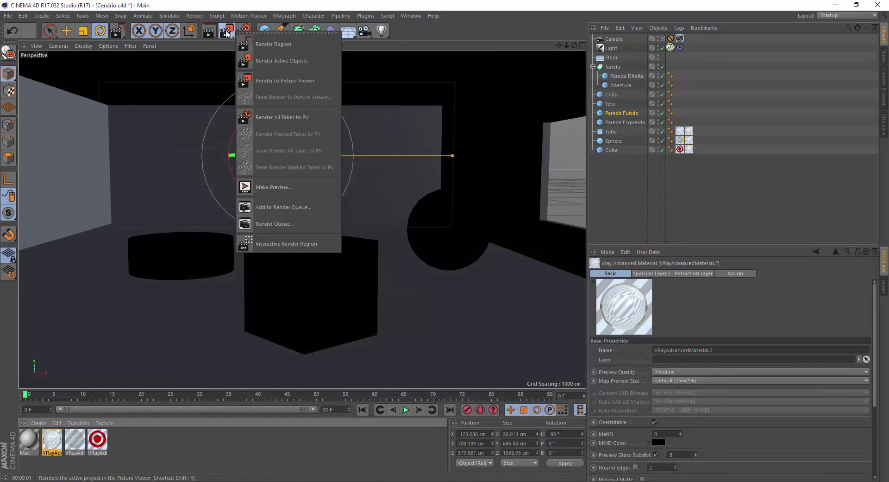
pyautogui.click(277, 44)
pyautogui.moveTo(403, 178); pyautogui.dragTo(514, 286)
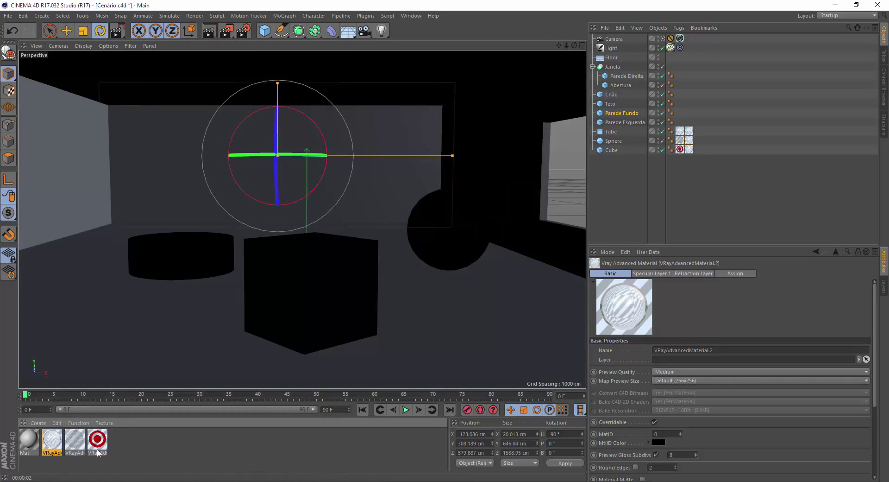
# Open the Refraction Layer settings of VRayAdvancedMaterial.2
pyautogui.doubleClick(55, 442)
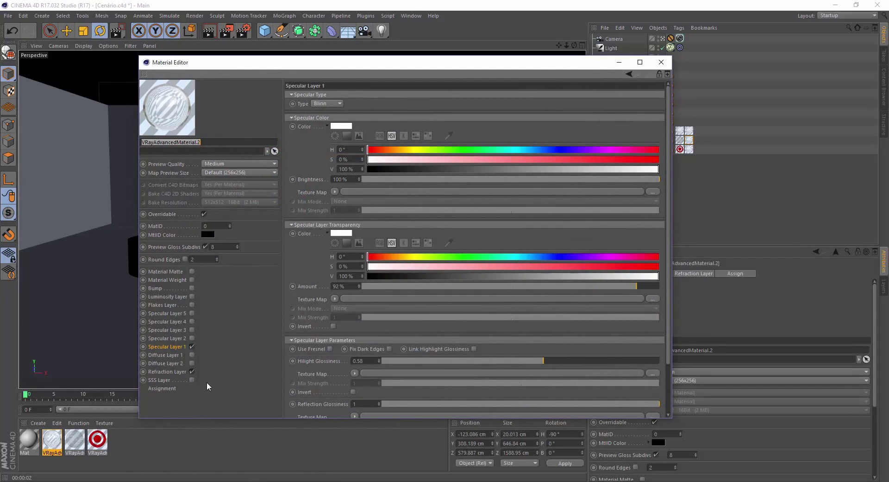
pyautogui.click(172, 372)
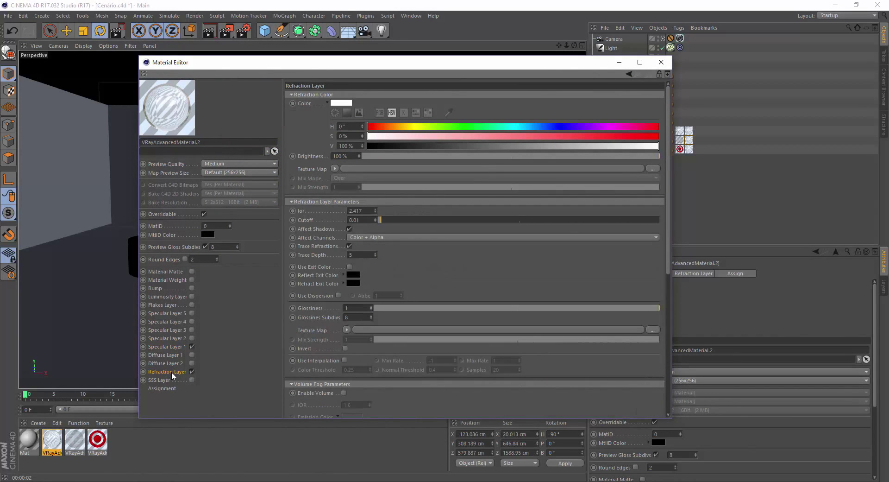